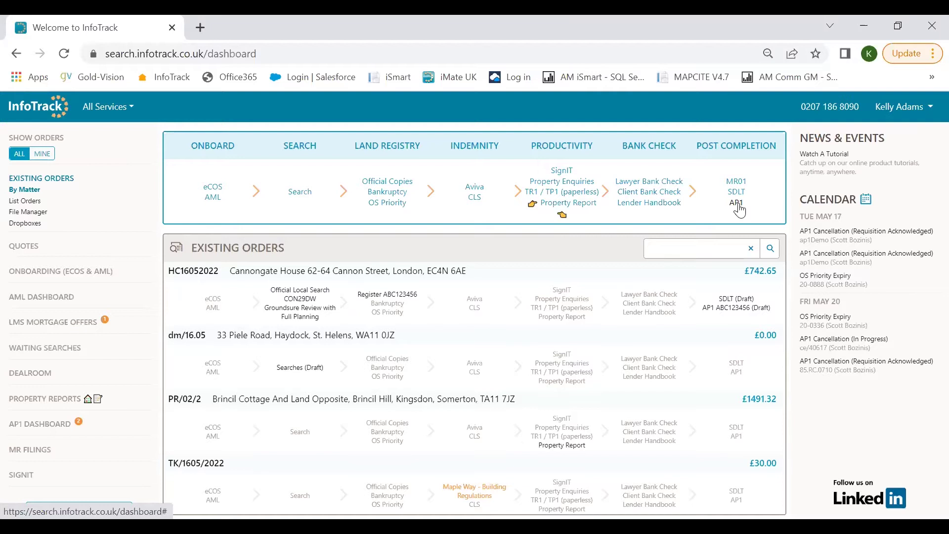
Start a new blank AP1 form from Post Completion and look over its sections
click(737, 204)
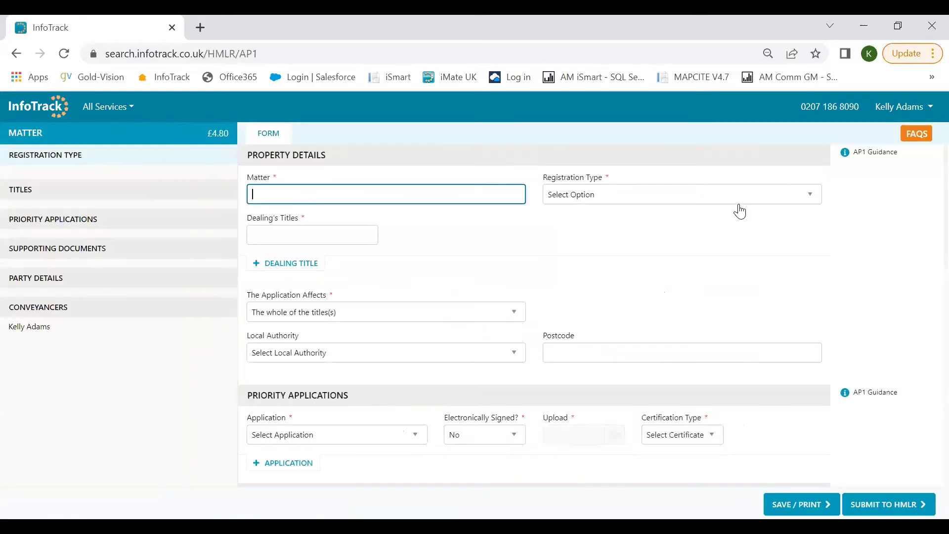
scroll(544, 265, down, 5)
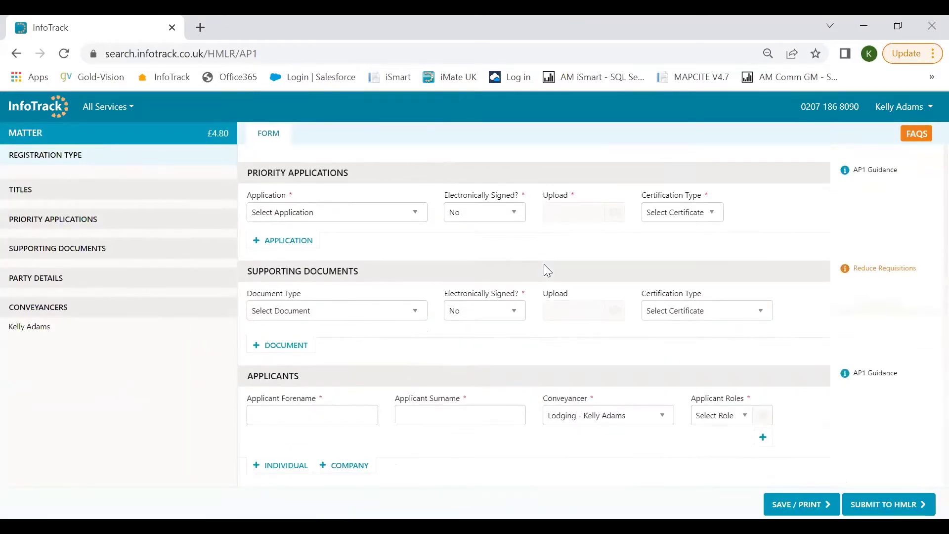
scroll(545, 266, down, 10)
scroll(545, 266, up, 15)
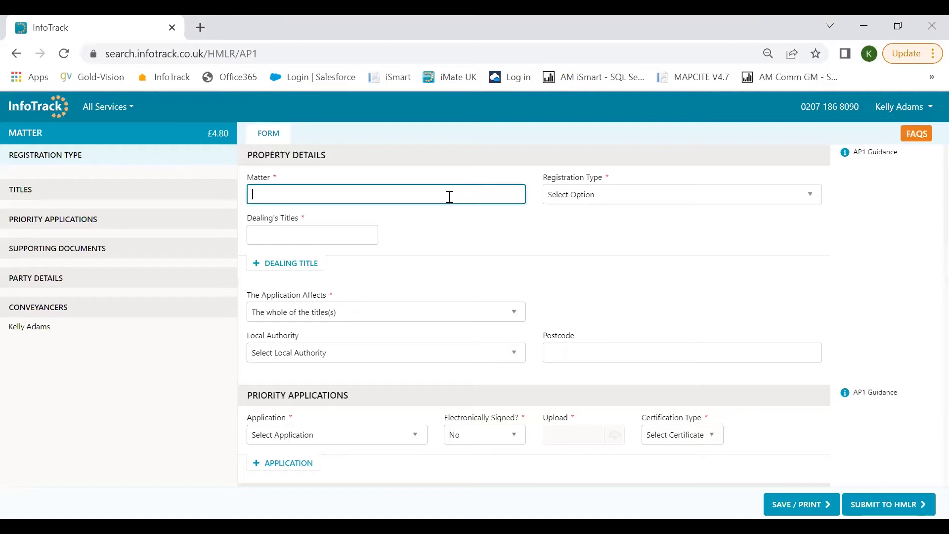
Prefill the AP1 from matter KC25/05-22 and set registration type to Dealing (inc. Document Registration)
text(kc25)
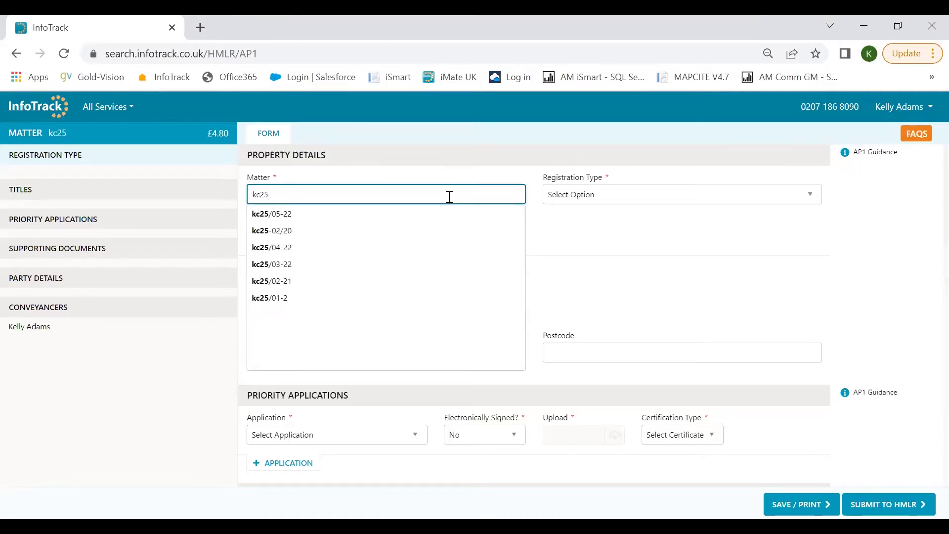
click(433, 220)
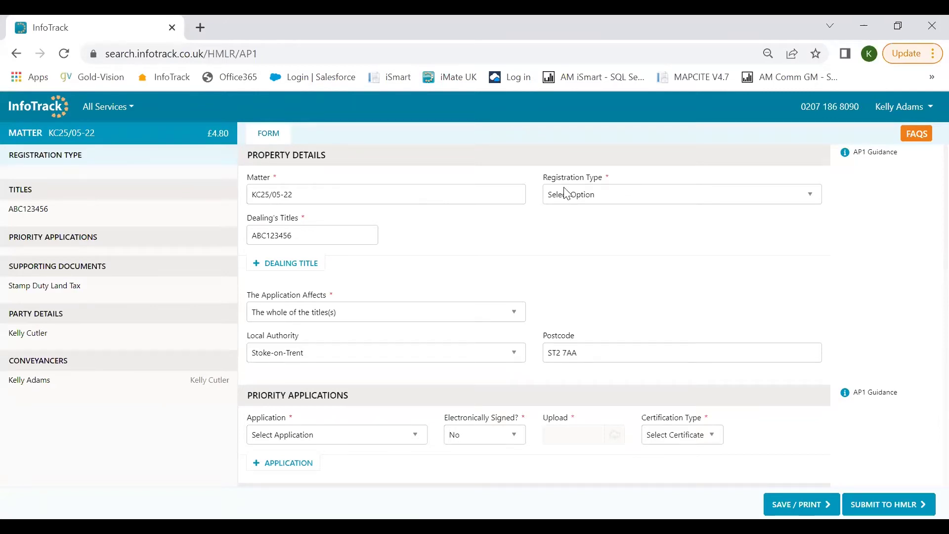
click(598, 197)
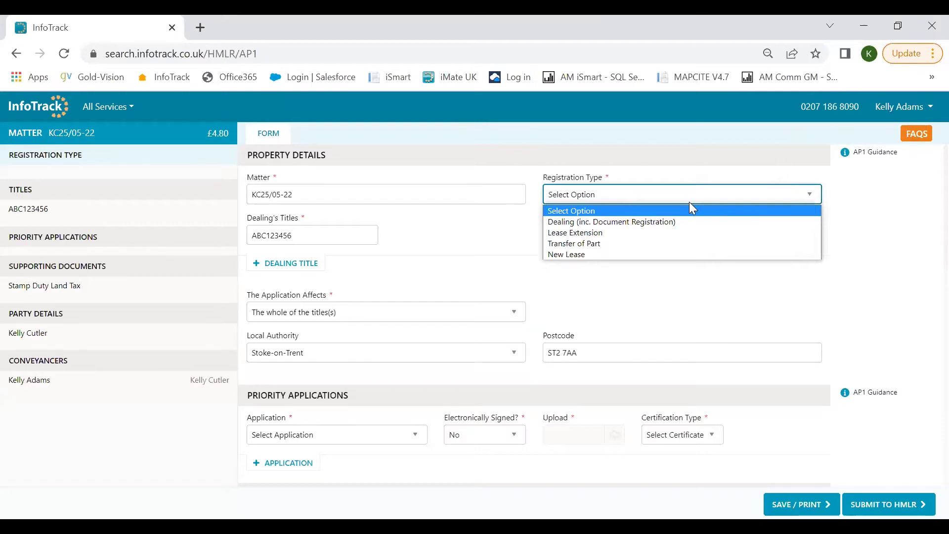
click(616, 224)
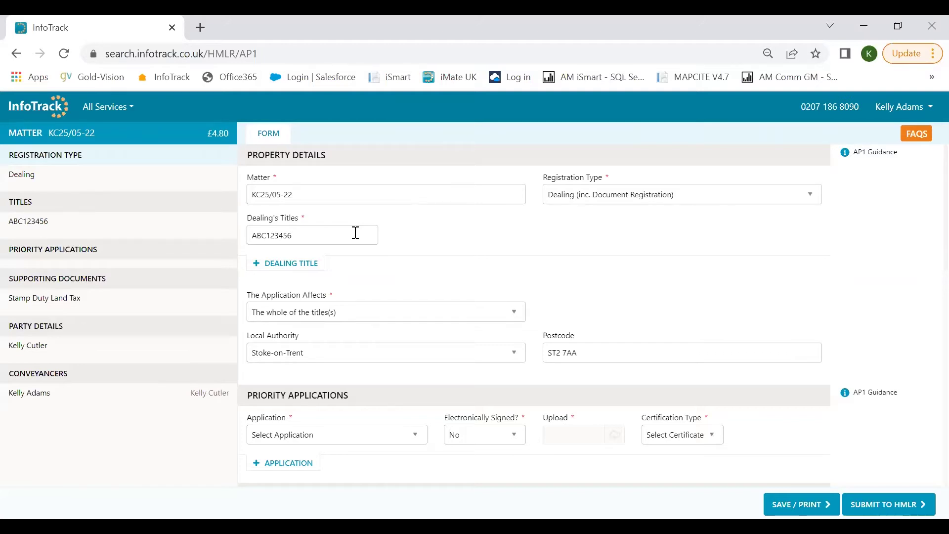
click(329, 229)
click(403, 240)
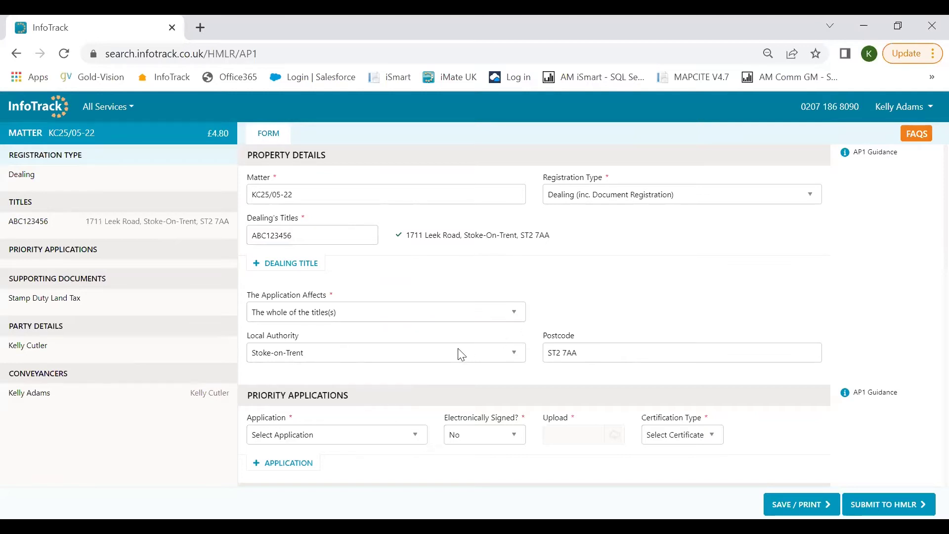
scroll(429, 361, down, 3)
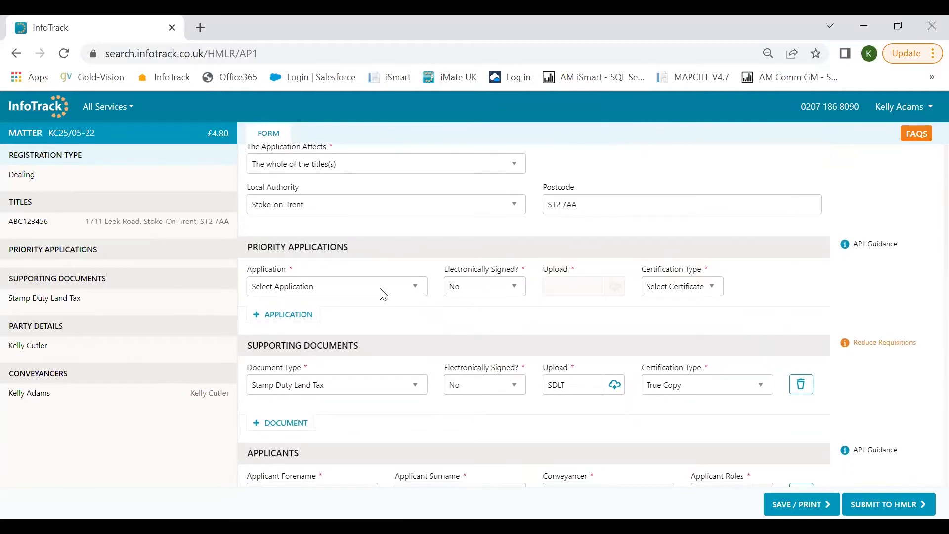
Browse the priority application form choices in the Application dropdown
click(384, 292)
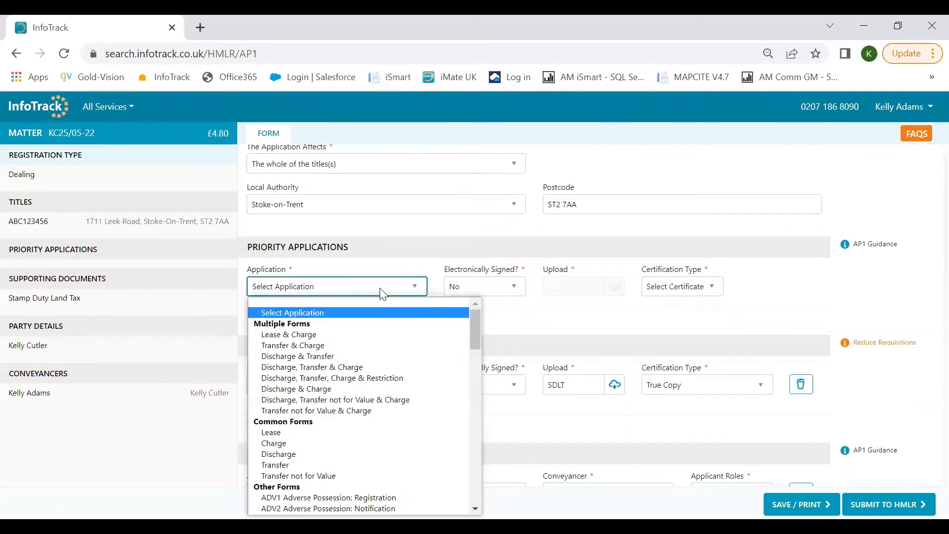
scroll(376, 316, down, 15)
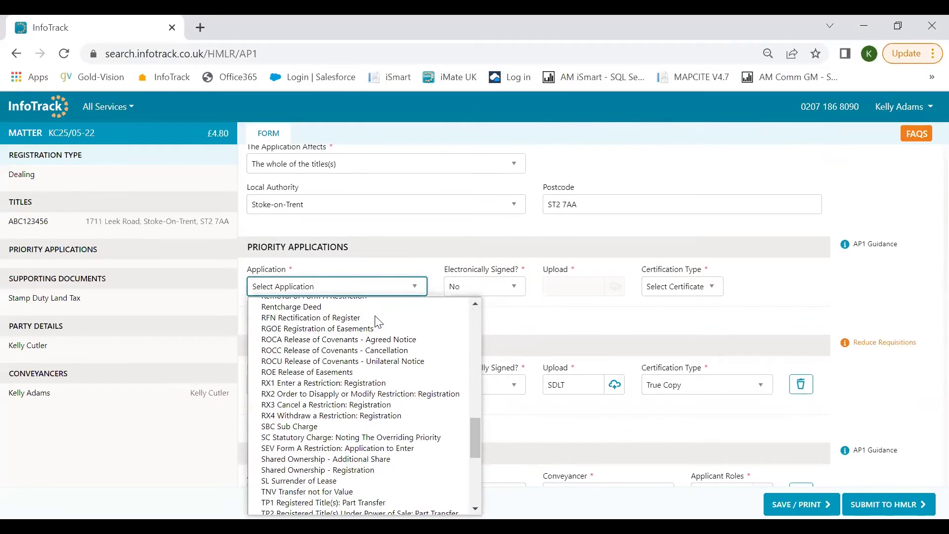
scroll(379, 321, down, 5)
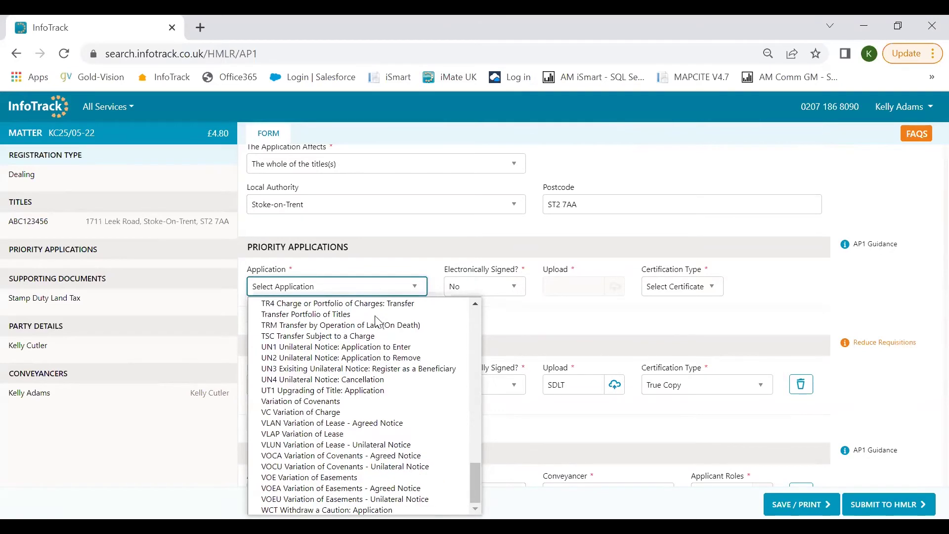
scroll(378, 320, up, 18)
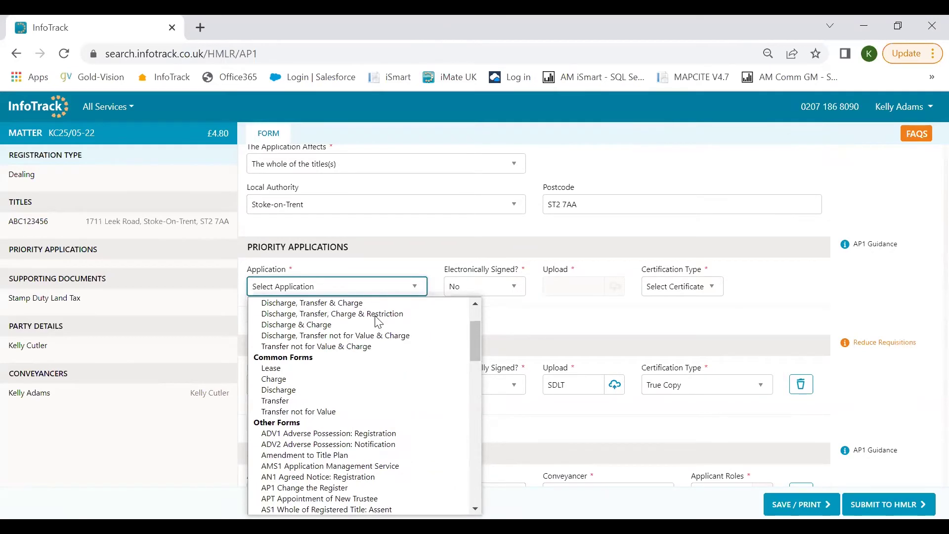
scroll(379, 321, up, 2)
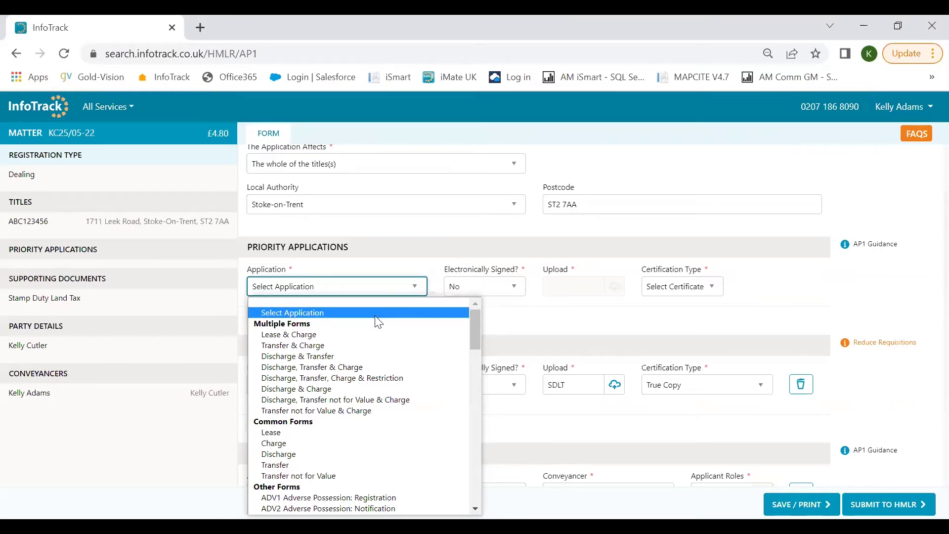
Add the Discharge, Transfer & Charge set: DIS Discharge, TR1 Whole Transfer and Charge
click(347, 367)
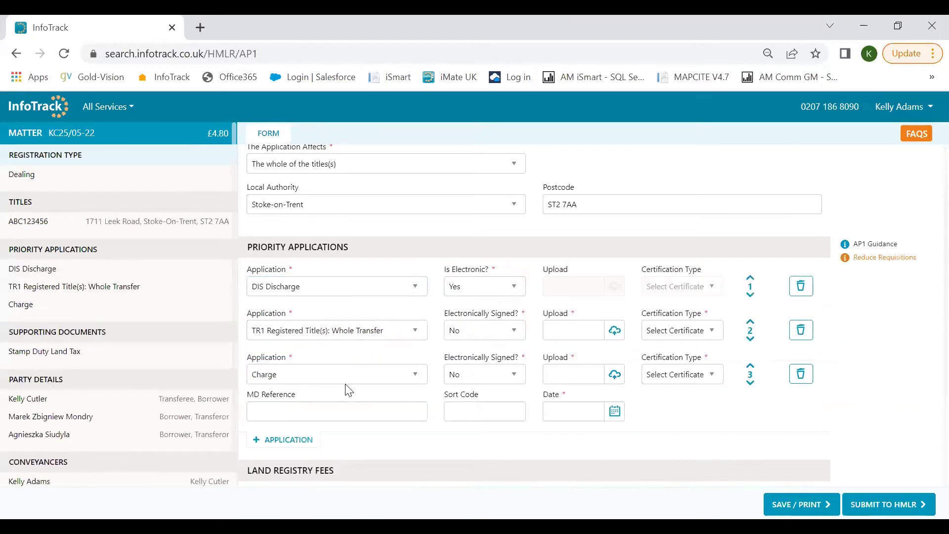
scroll(346, 386, down, 1)
scroll(346, 388, up, 1)
Keep the TR1 transfer row not electronically signed and add a fourth application row
click(490, 334)
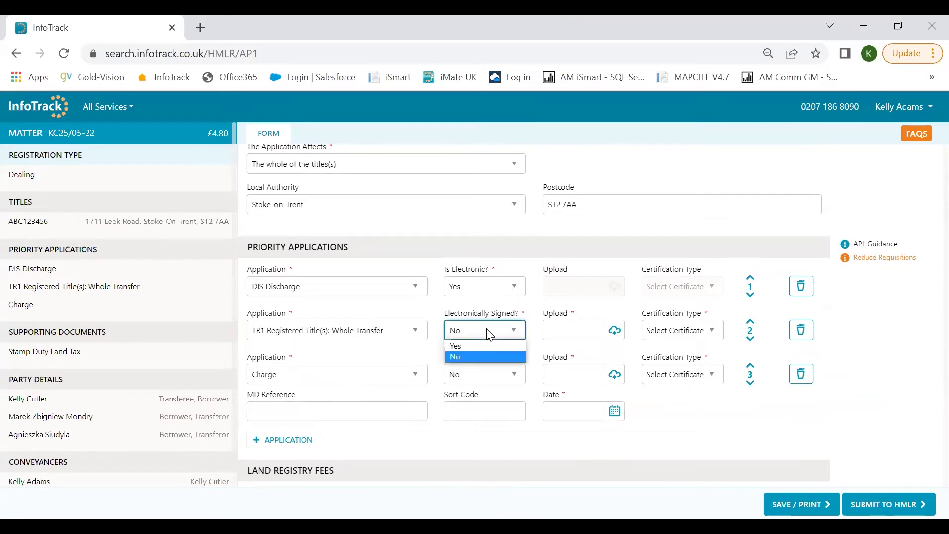
click(491, 335)
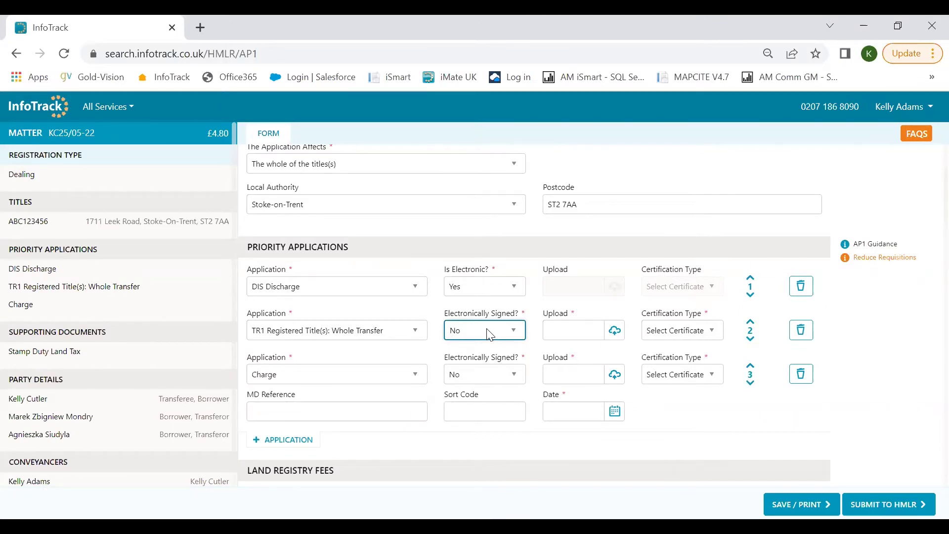
click(751, 330)
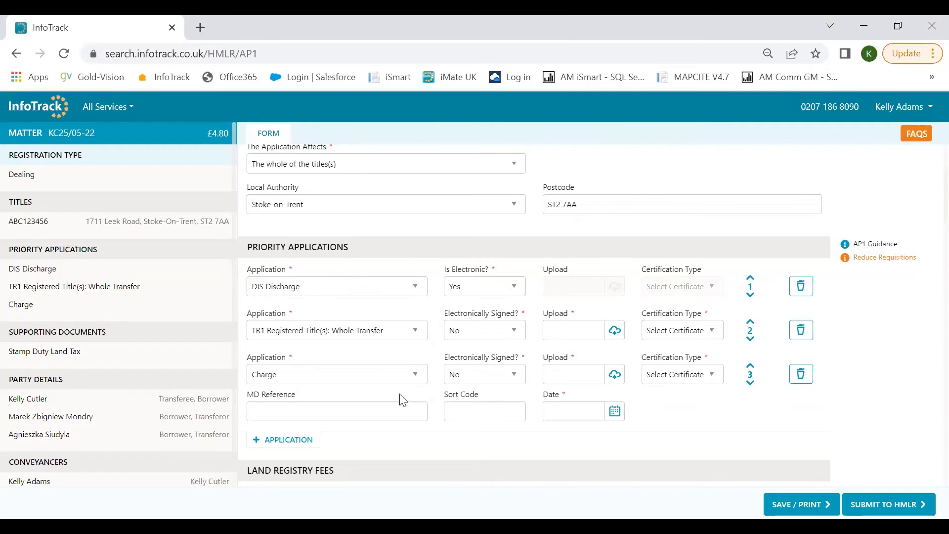
click(287, 440)
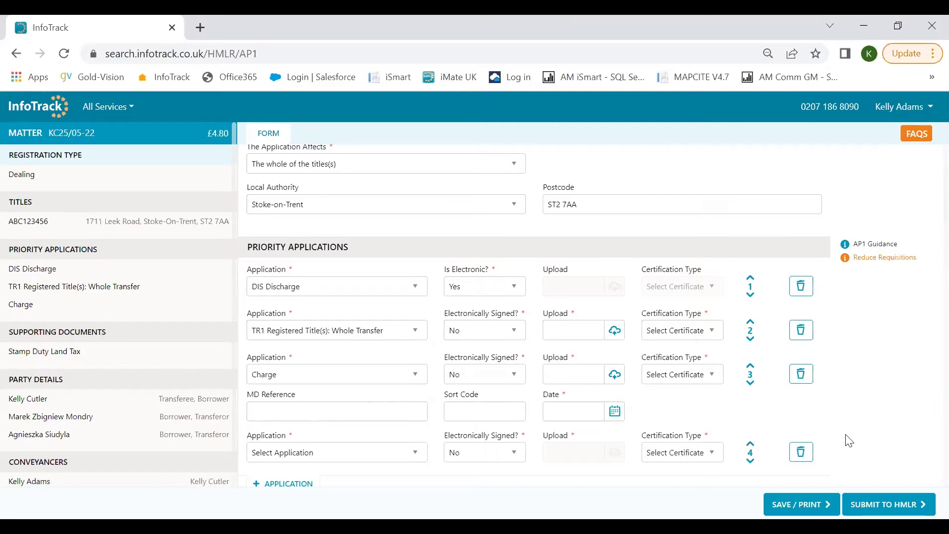
Remove the empty fourth priority application row
click(802, 452)
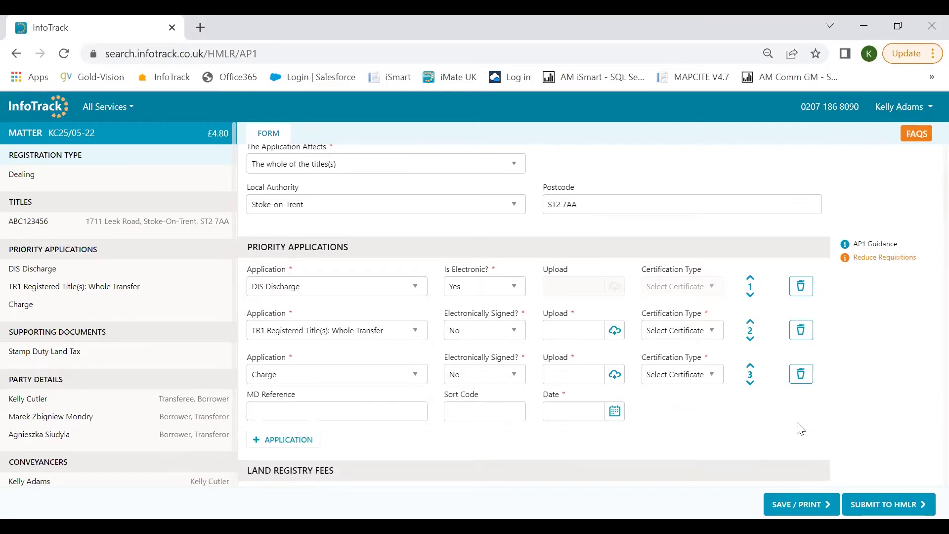
scroll(789, 425, down, 3)
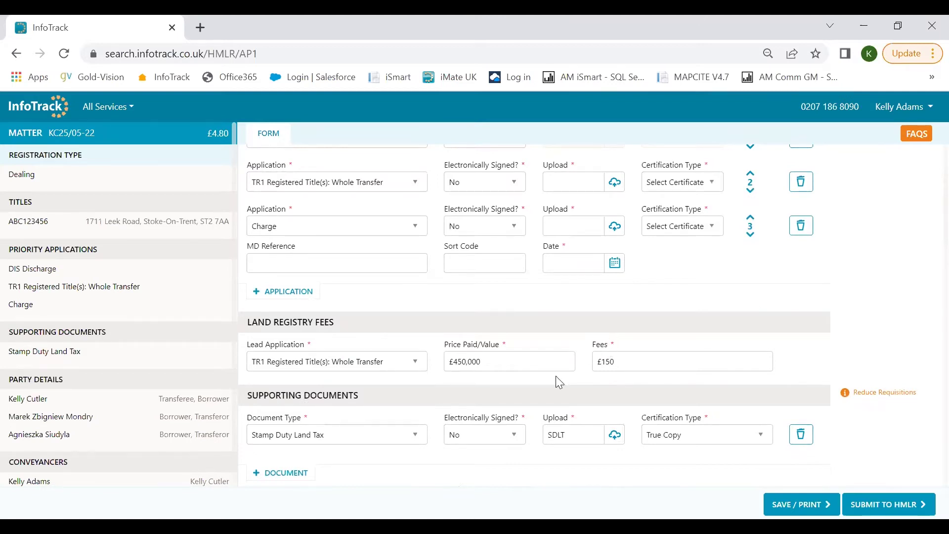
scroll(396, 435, down, 3)
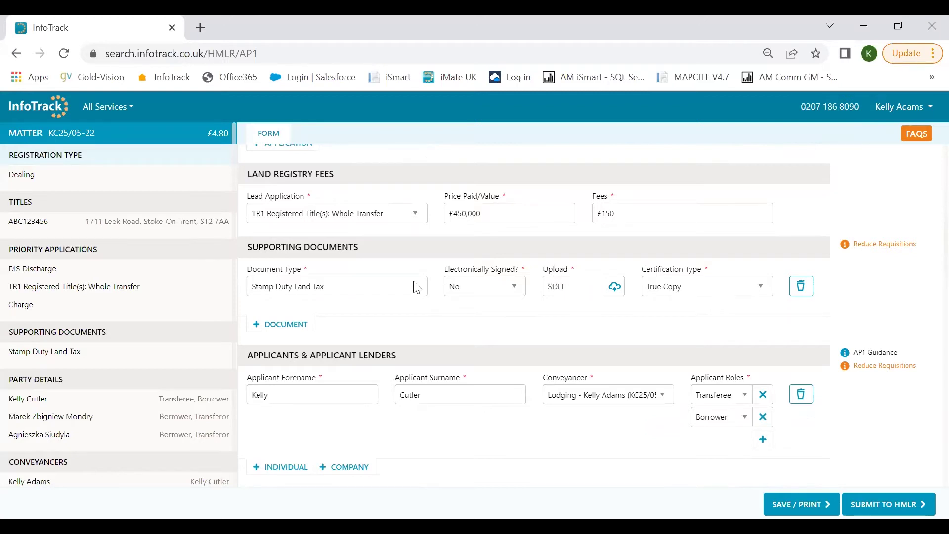
Keep Stamp Duty Land Tax as the supporting document type
click(371, 292)
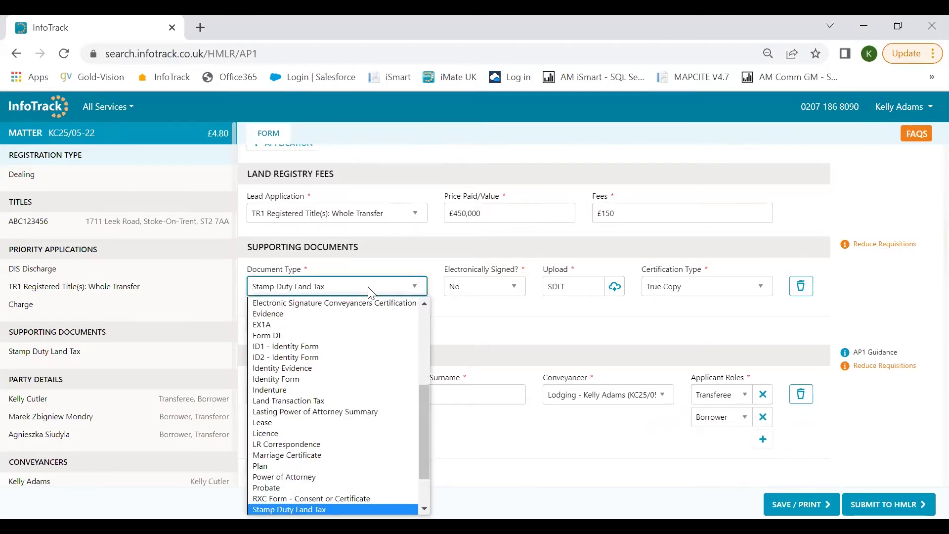
click(372, 293)
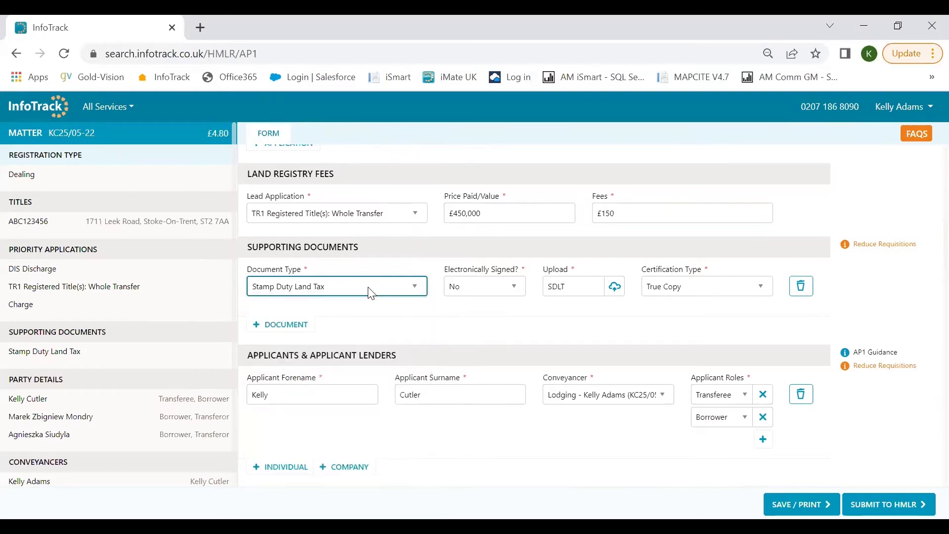
mouse_move(867, 363)
Search 'hsbc' and set HSBC UK Bank PLC as the applicant lender
scroll(712, 329, down, 3)
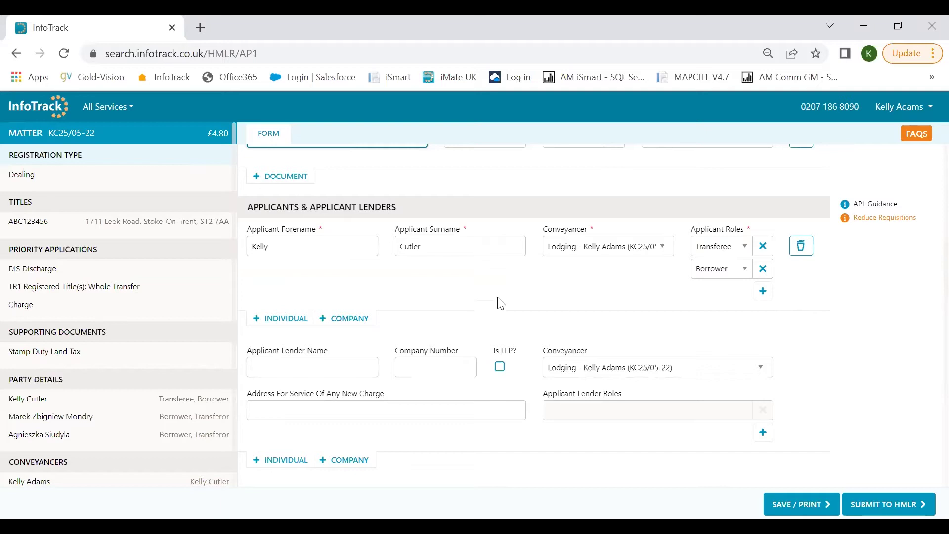
click(323, 361)
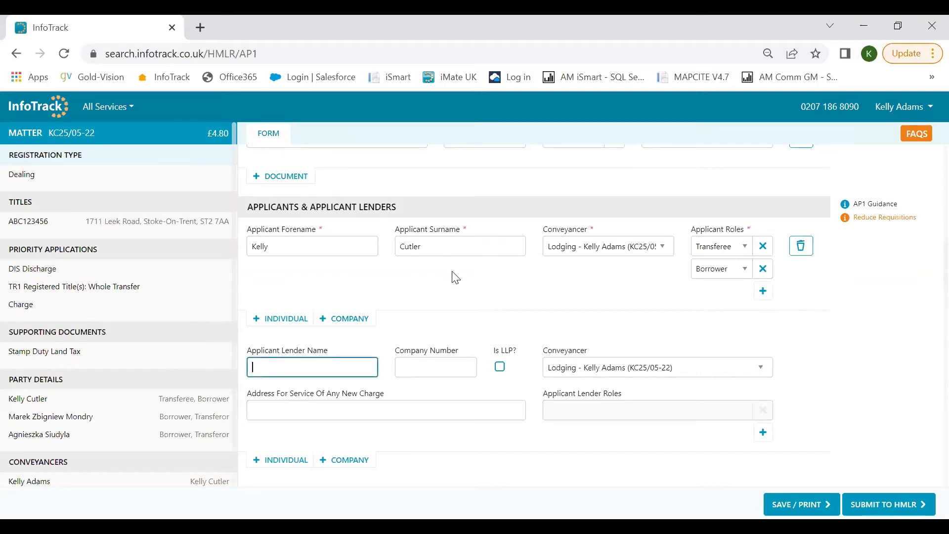
text(hsbc)
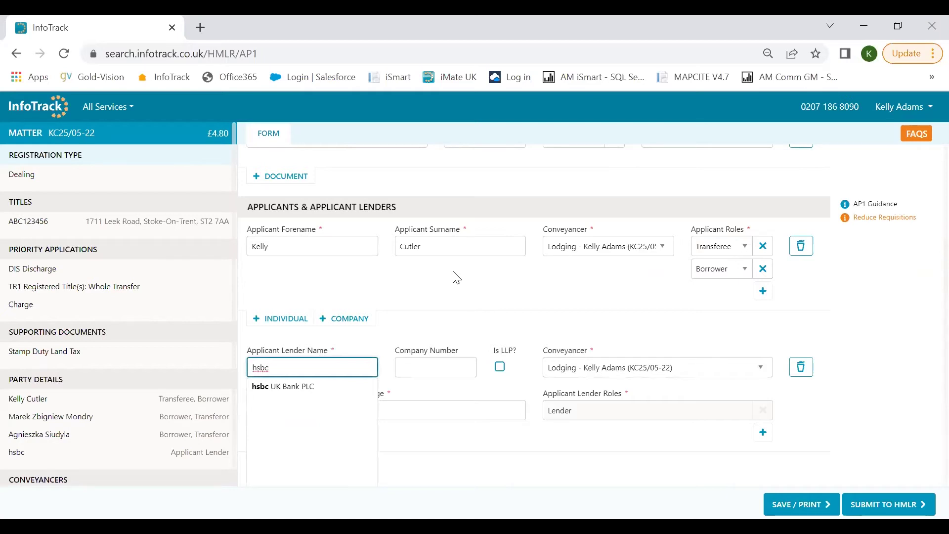
click(311, 390)
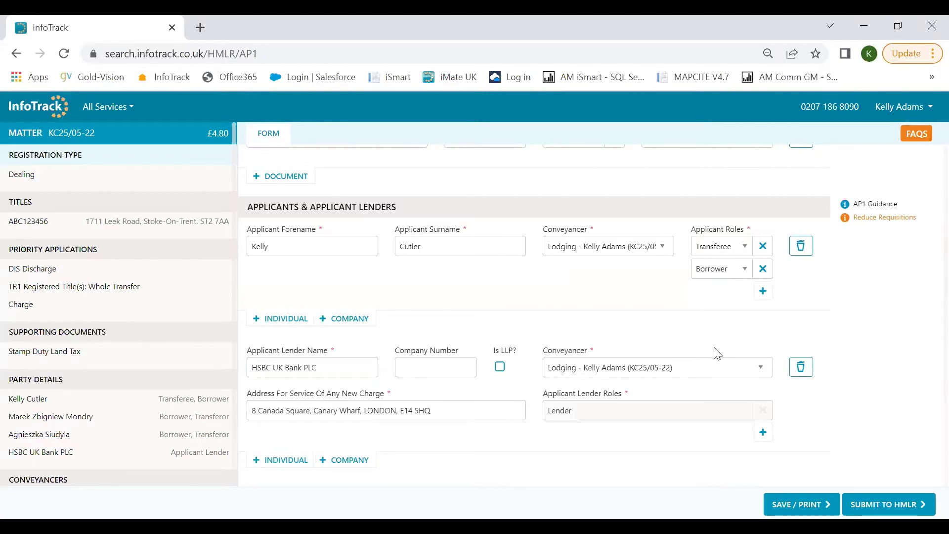
scroll(717, 354, down, 3)
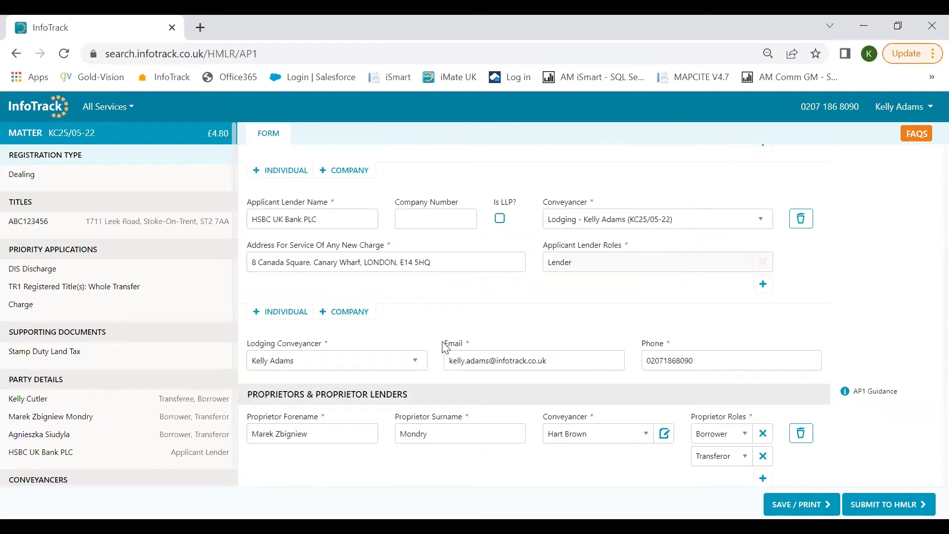
Review the Lodging Conveyancer list and leave the conveyancer unchanged
click(364, 368)
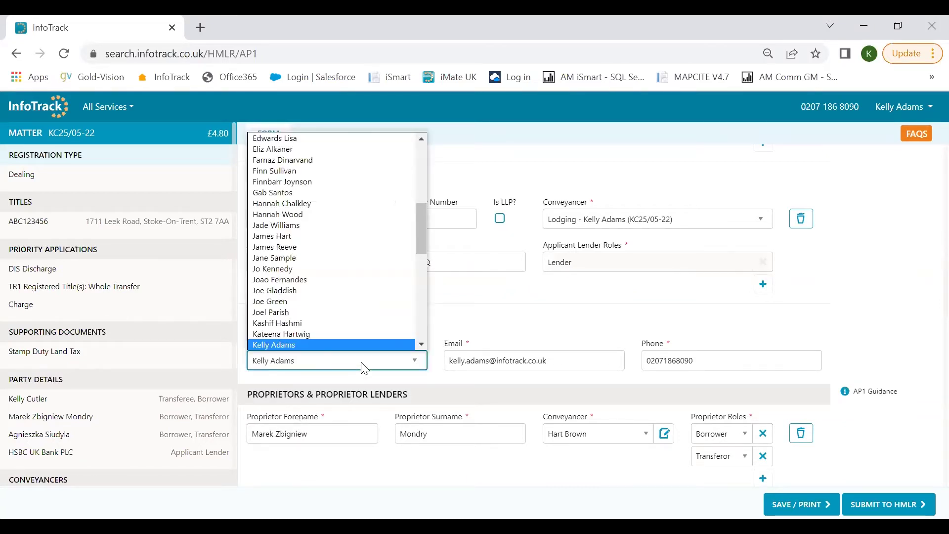
key(Down)
key(Down)
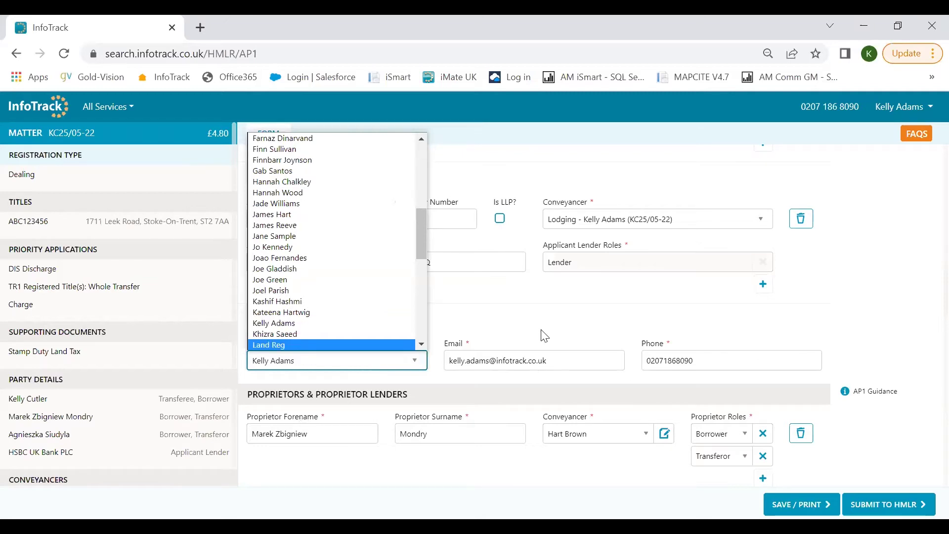
click(474, 355)
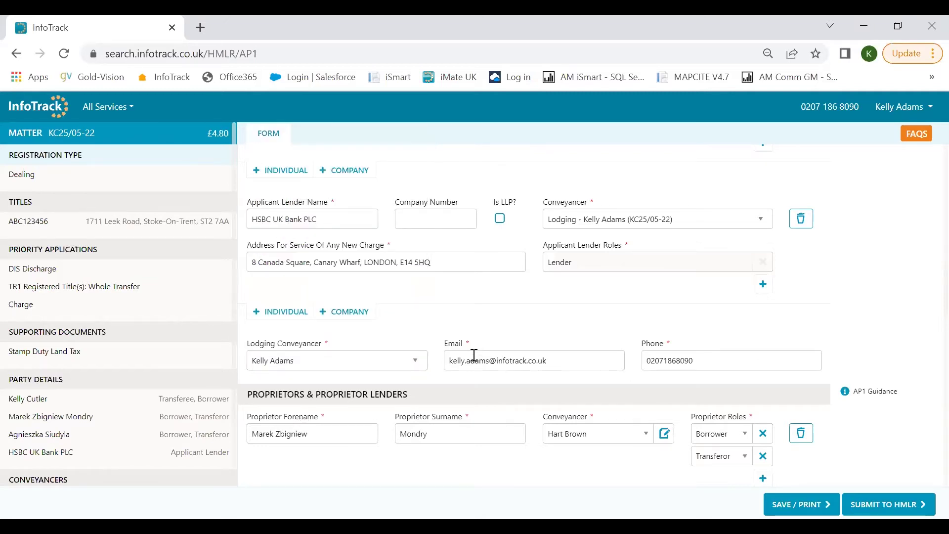
scroll(474, 355, down, 5)
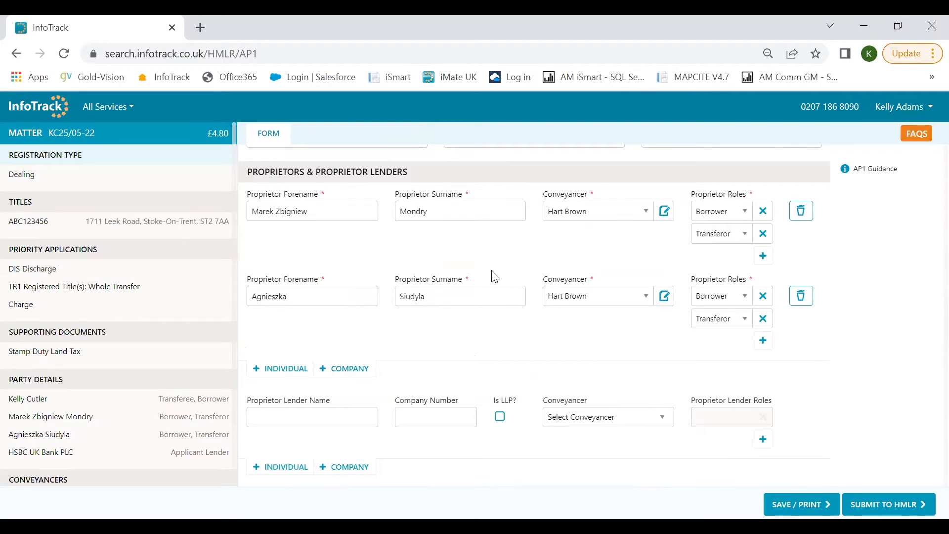
Search 'san' to add Santander UK plc as proprietor lender, then review party roles
click(318, 415)
text(san)
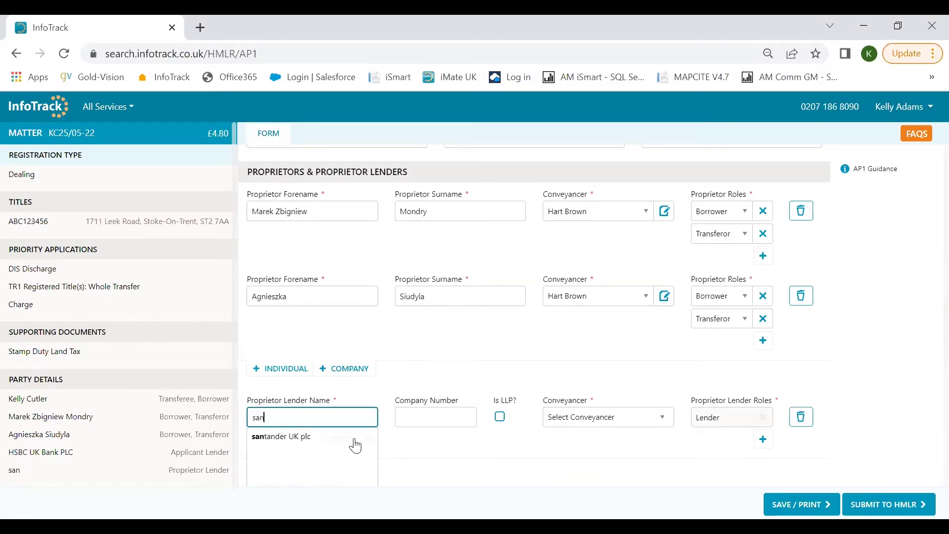
click(356, 441)
scroll(467, 418, down, 1)
scroll(467, 420, down, 4)
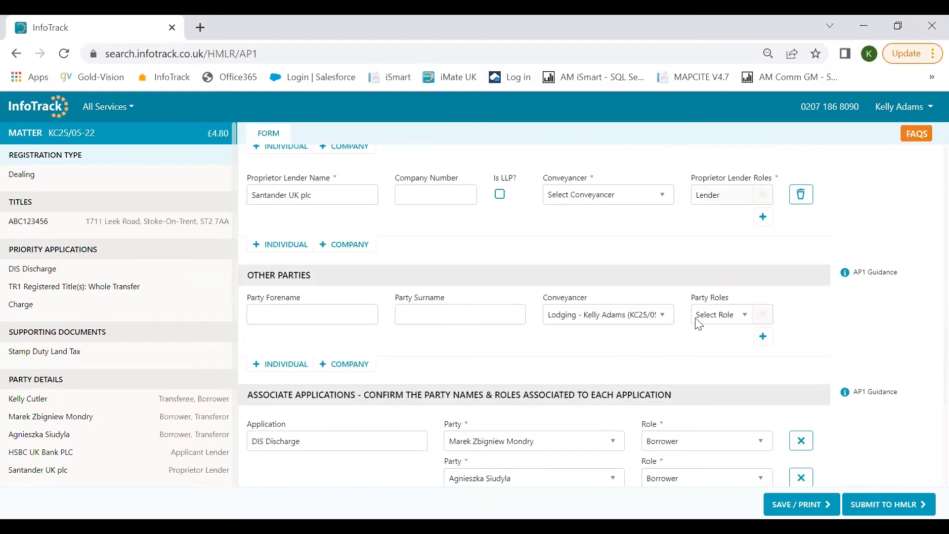
click(722, 316)
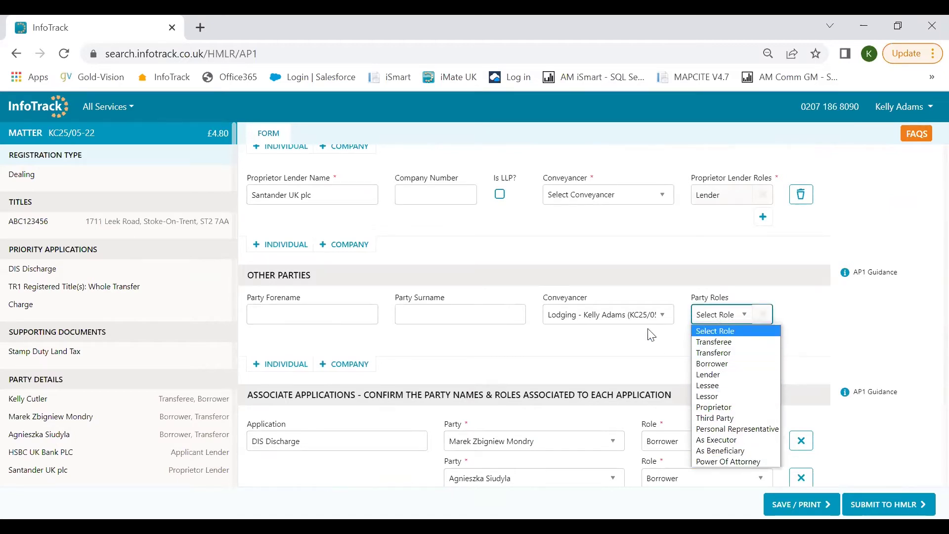
click(628, 358)
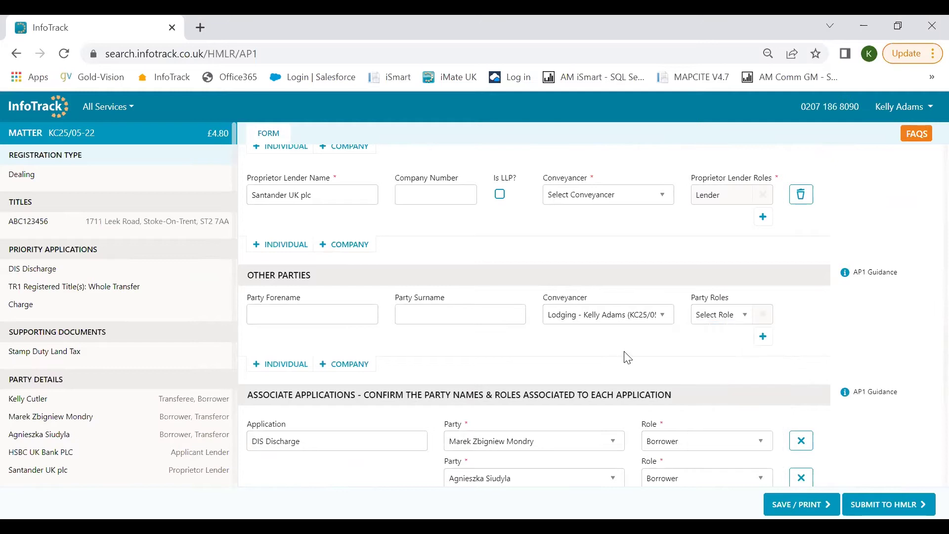
scroll(627, 357, down, 3)
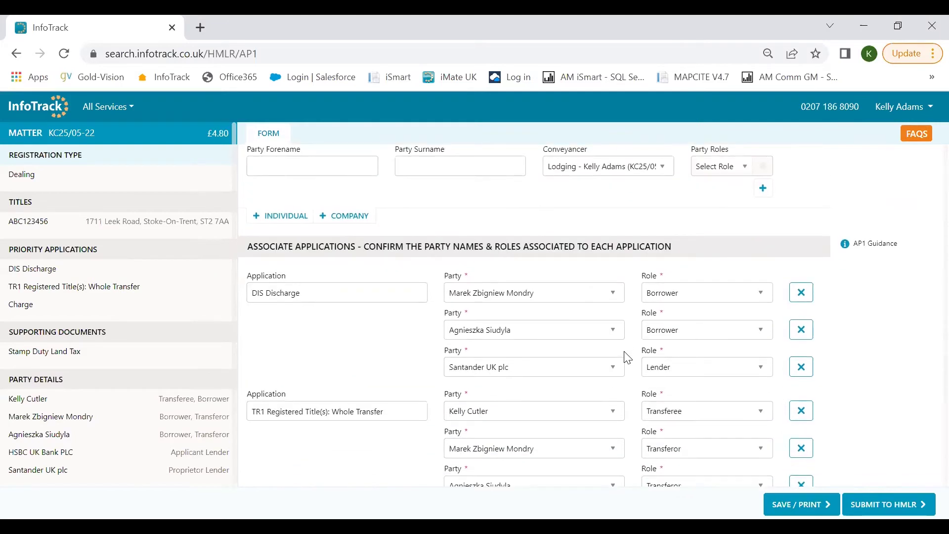
scroll(627, 357, down, 2)
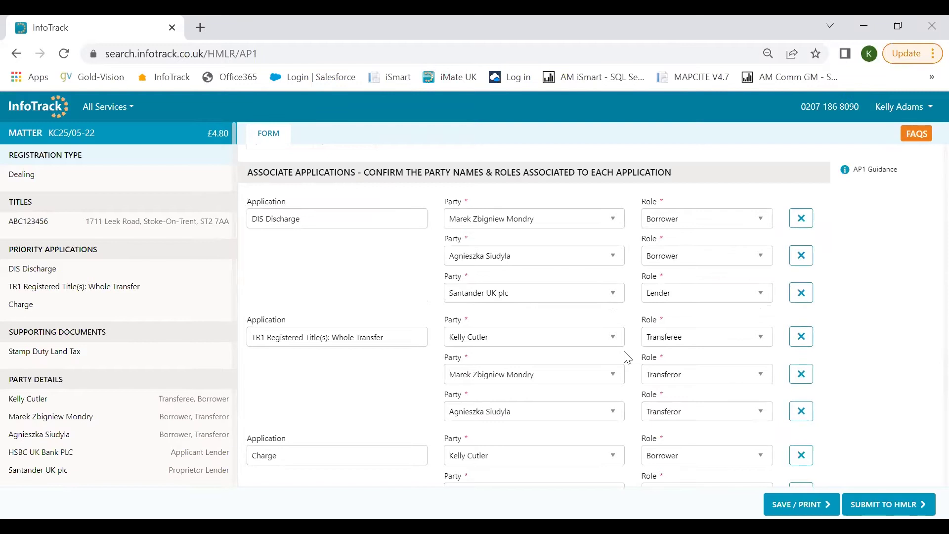
scroll(627, 357, down, 1)
scroll(628, 357, down, 1)
scroll(627, 356, up, 2)
scroll(749, 361, down, 3)
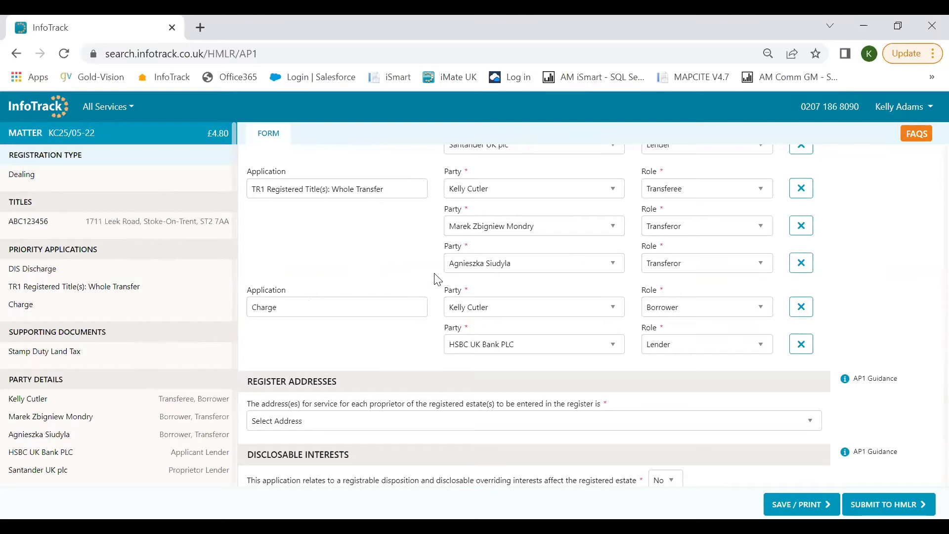
scroll(520, 381, down, 5)
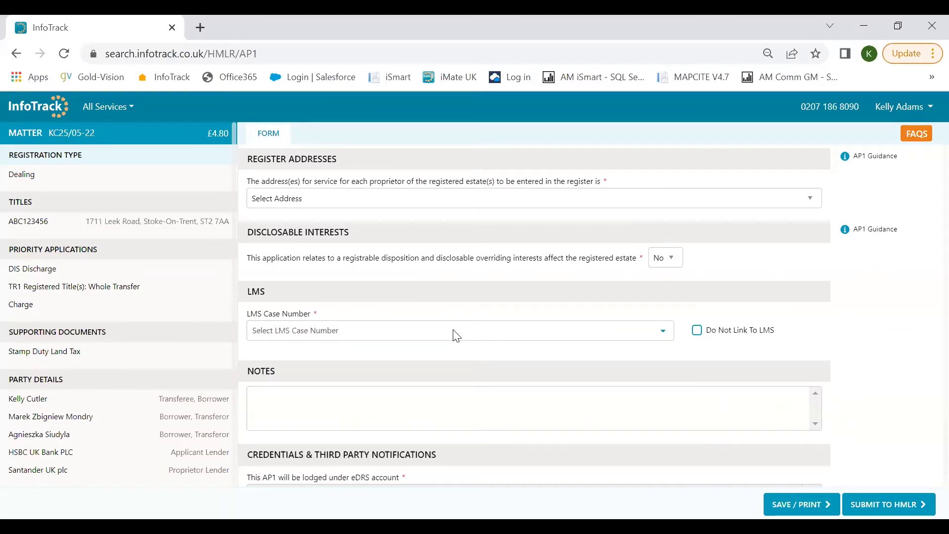
click(449, 329)
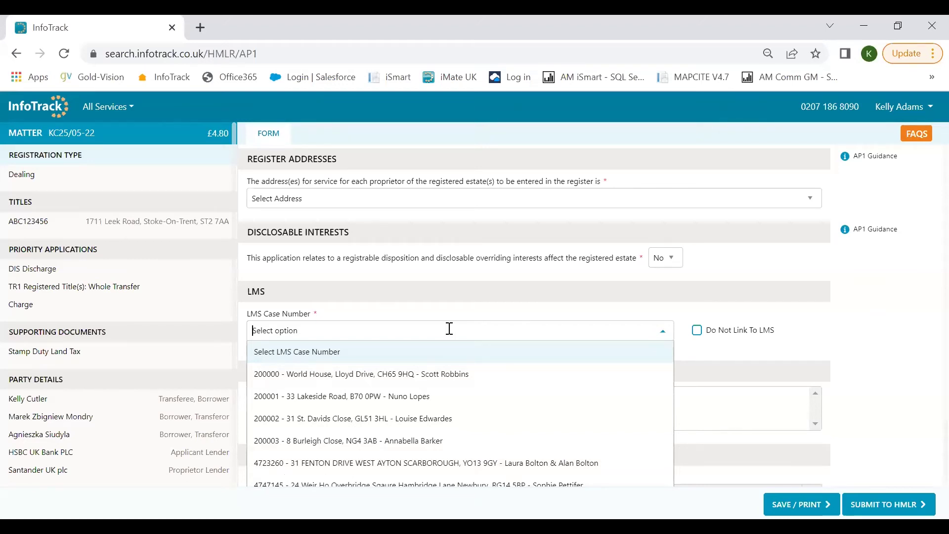
click(809, 349)
scroll(811, 352, down, 2)
scroll(811, 354, down, 1)
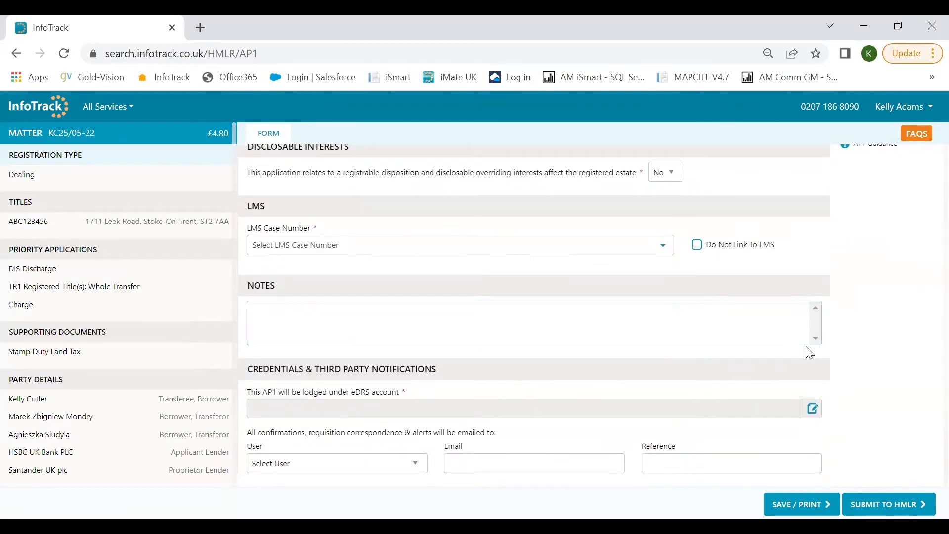
click(695, 319)
click(359, 470)
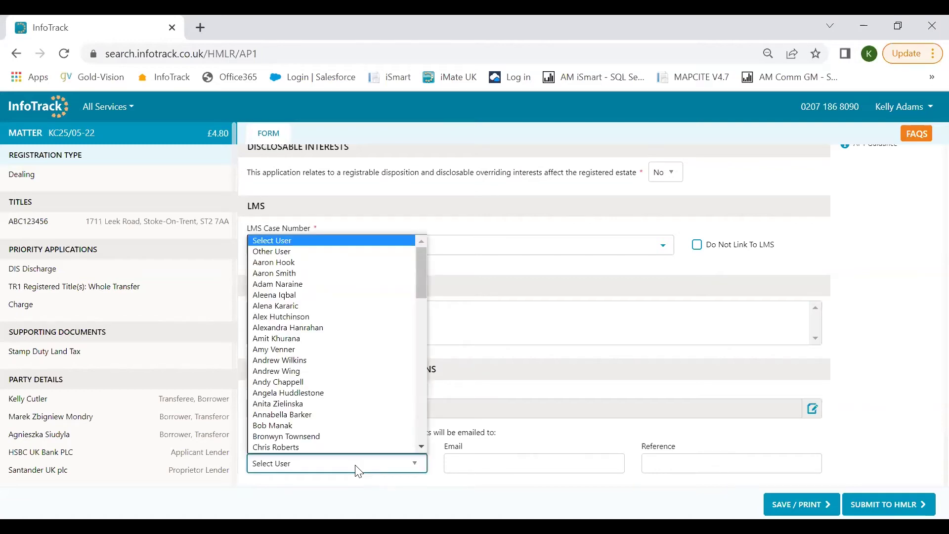
click(449, 489)
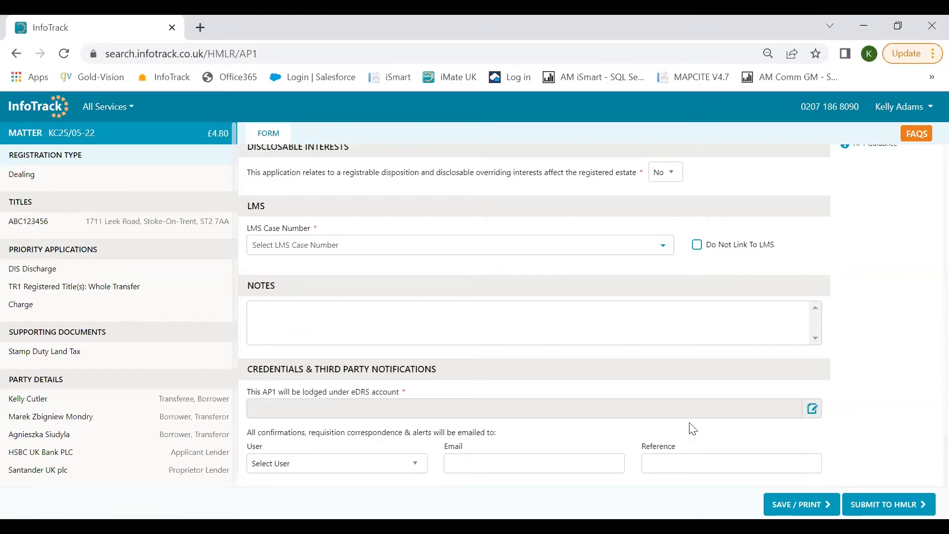
Go to the AP1 dashboard and open matter 85.RC.0710, due for cancellation 20/05/2022
click(32, 109)
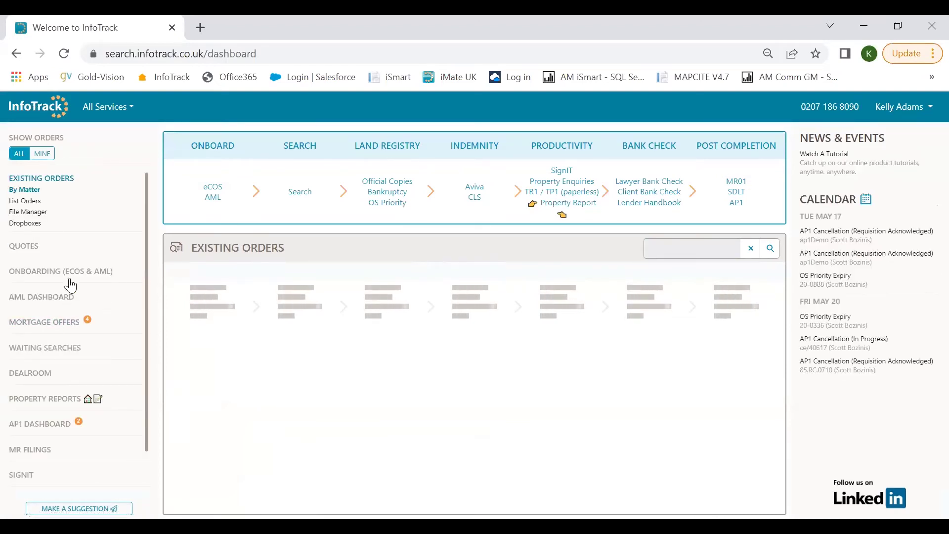
click(37, 430)
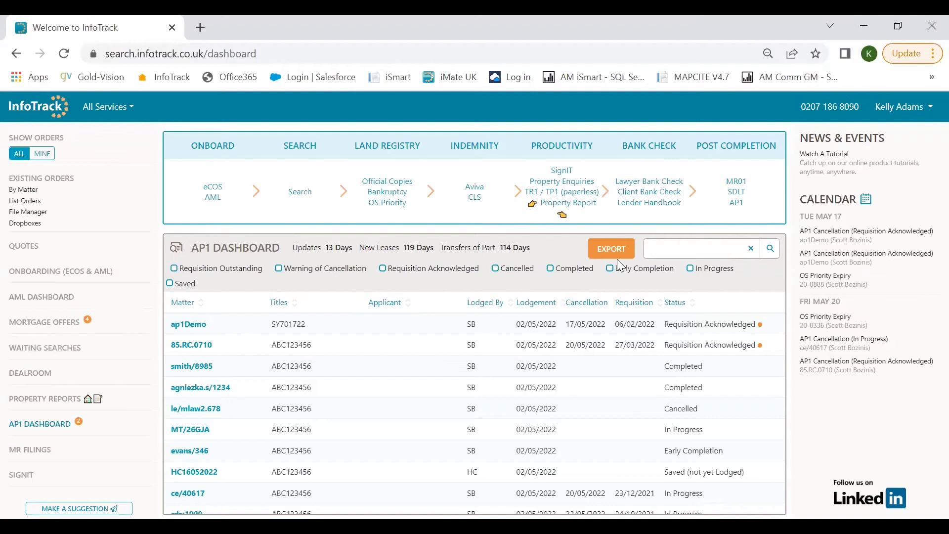
click(346, 349)
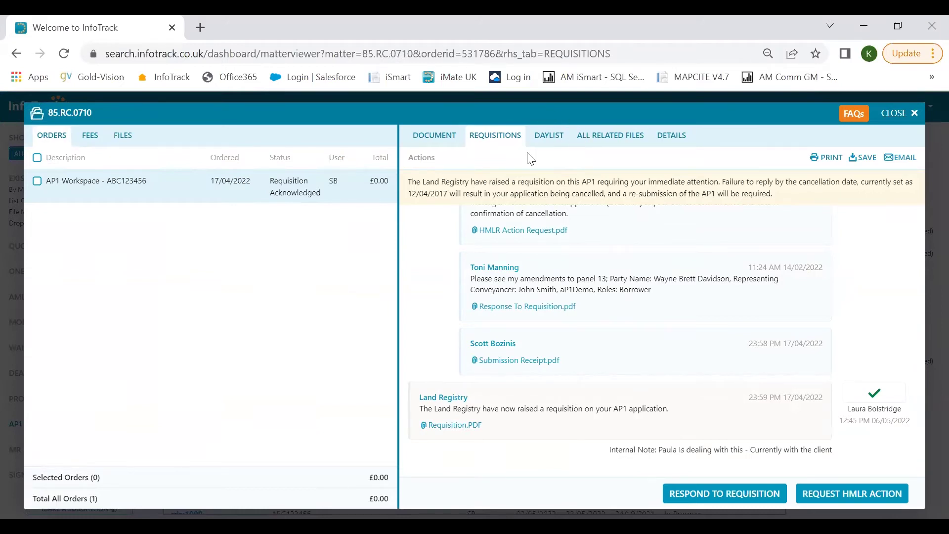
Browse All Related Files and Details, then open the Land Registry message's internal note
click(610, 142)
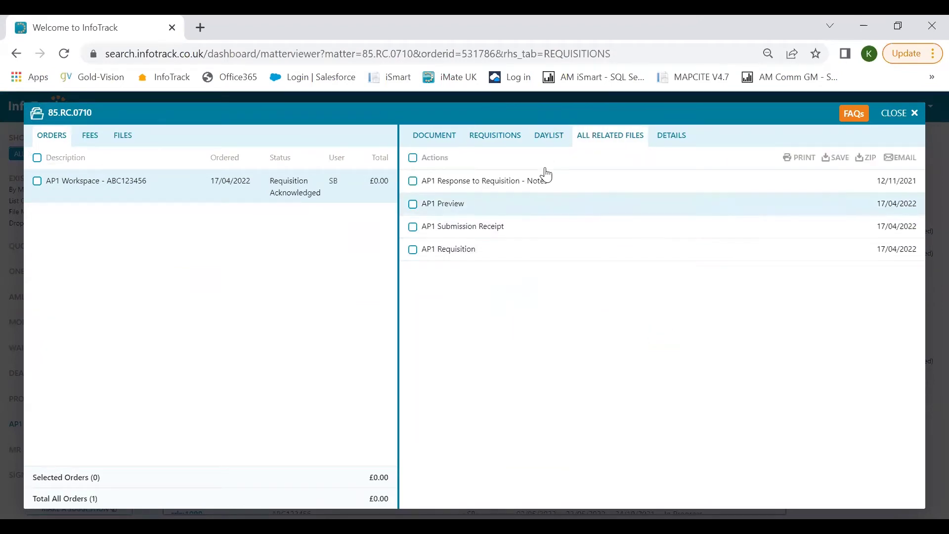
click(674, 140)
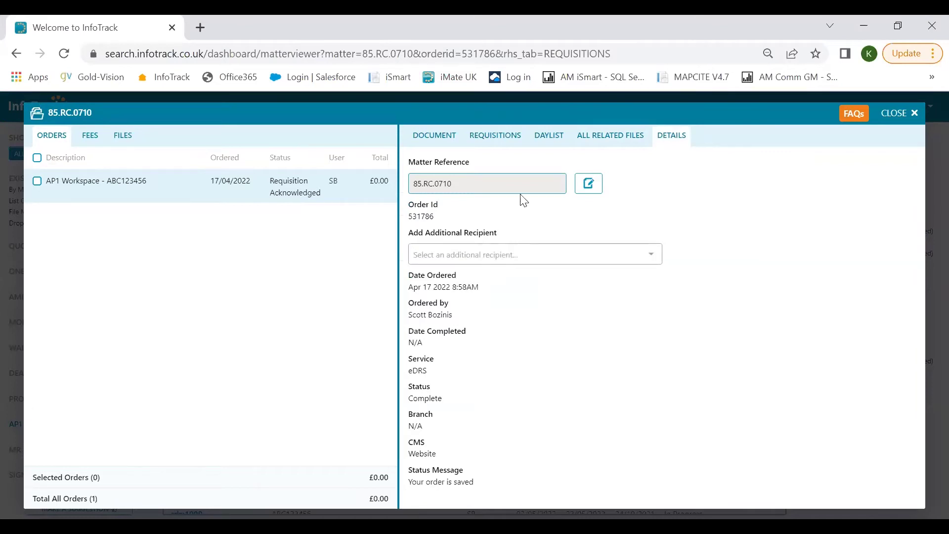
click(503, 141)
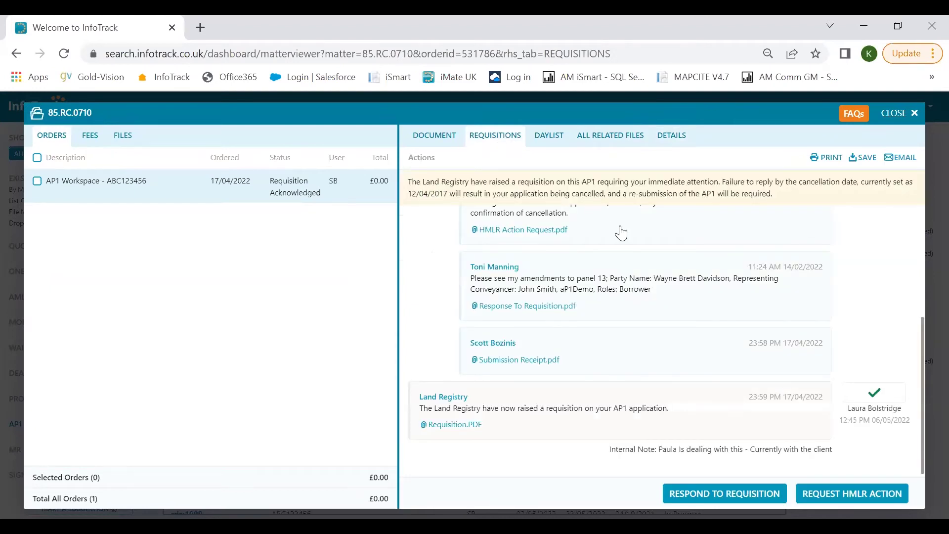
click(876, 392)
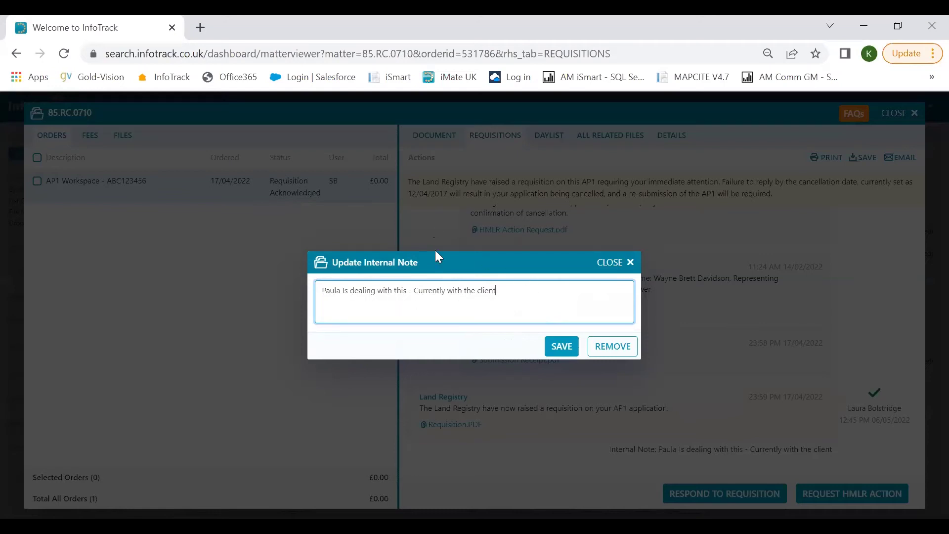
Close the internal note unchanged and cancel the HMLR action request without sending
click(614, 267)
click(862, 489)
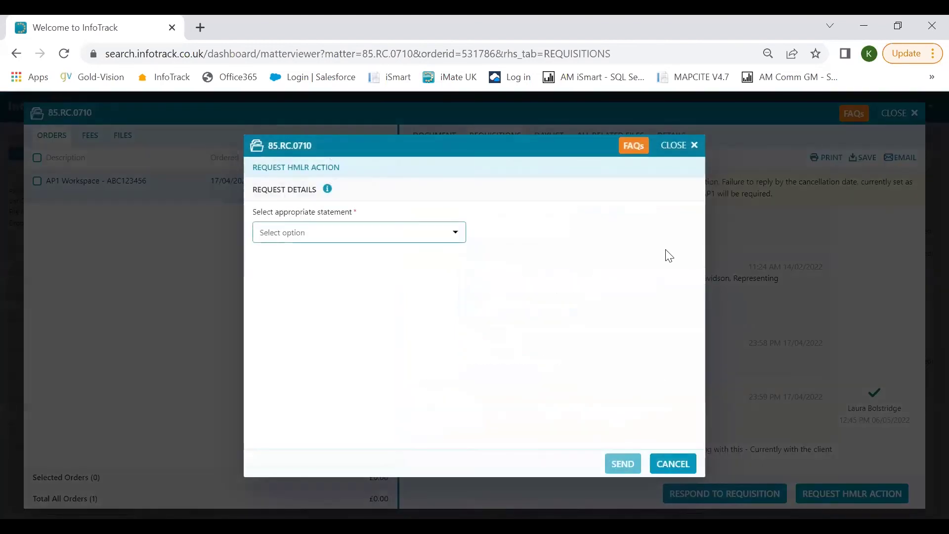
click(373, 239)
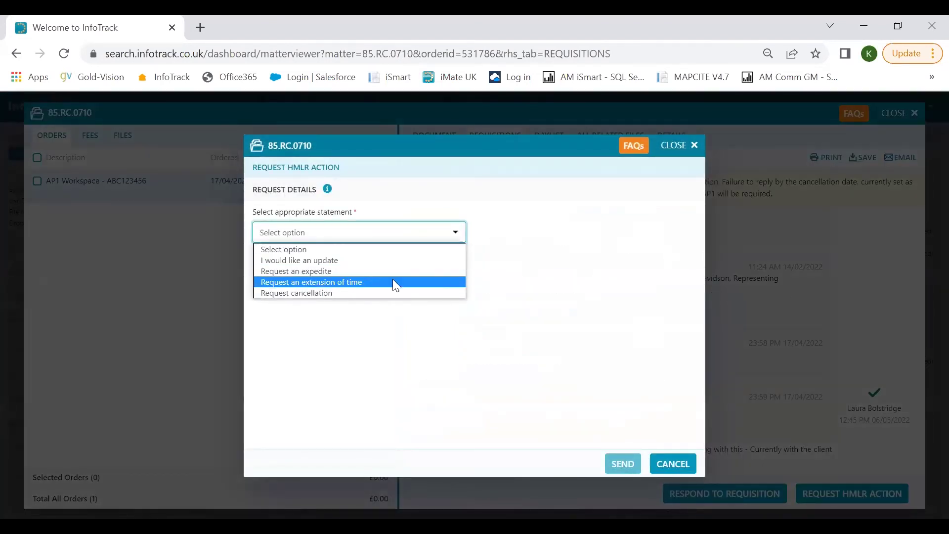
click(682, 147)
click(683, 146)
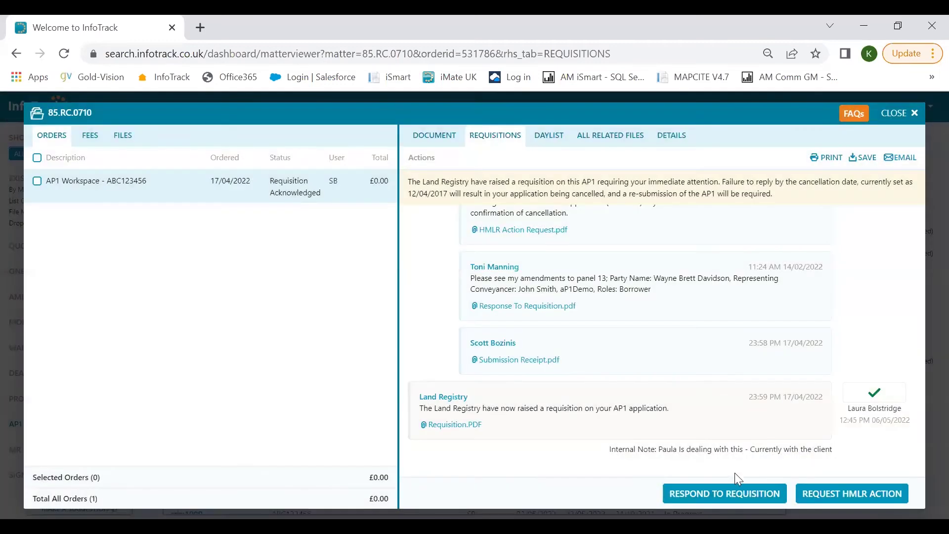
Start a requisition response and select both borrowers and InfoTrack Limited as parties to regenerate
click(736, 495)
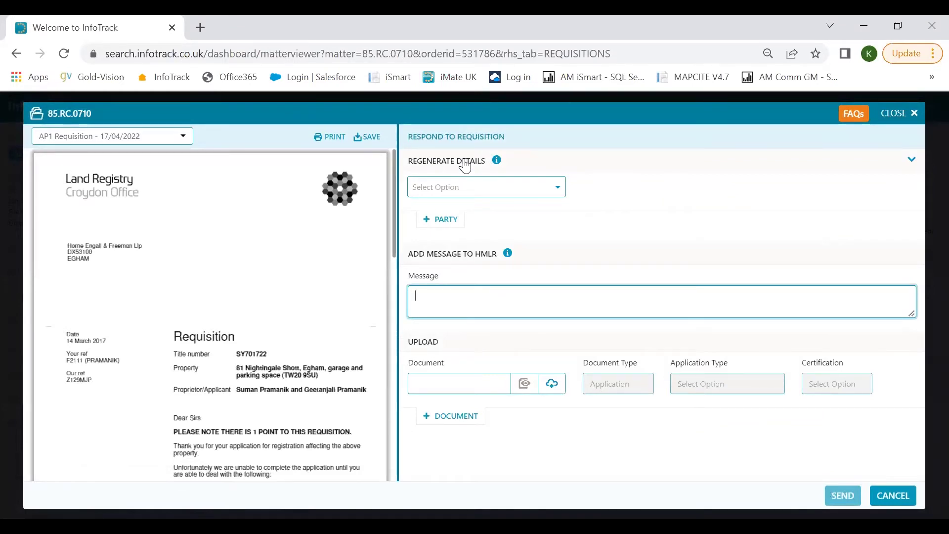
click(541, 198)
click(416, 223)
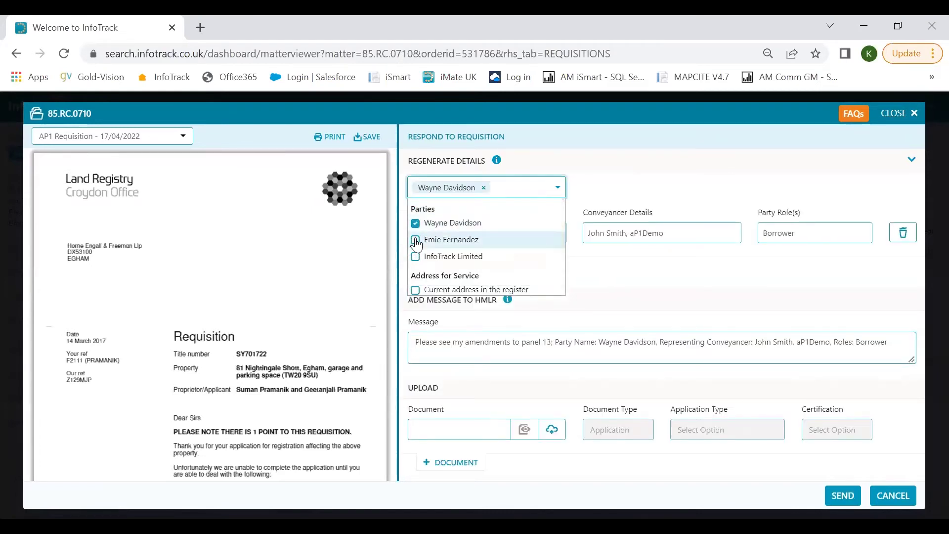
click(417, 244)
click(416, 271)
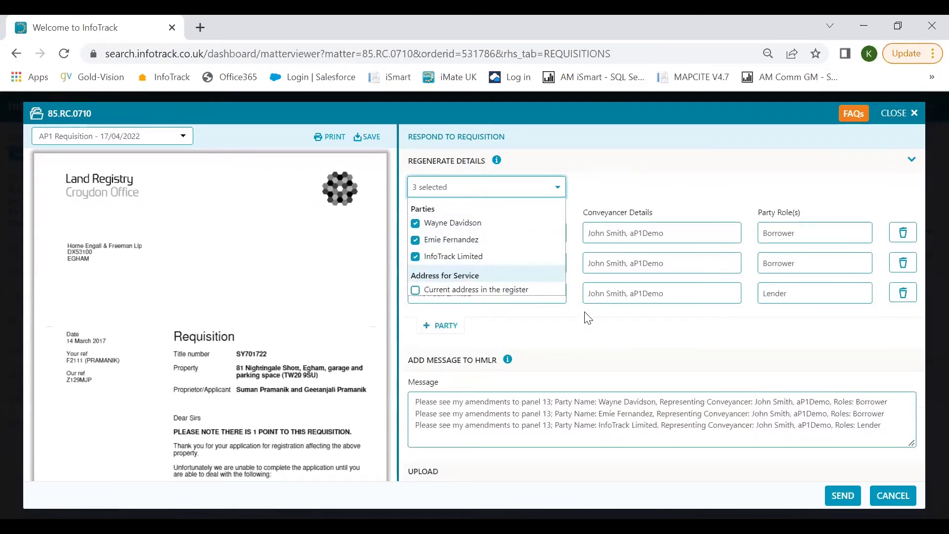
click(587, 314)
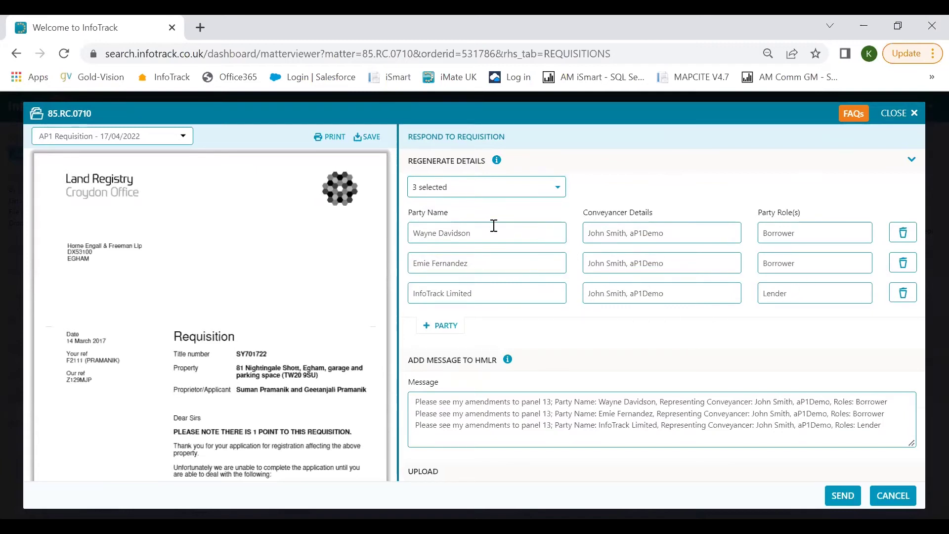
Correct the ending of the first party's name and append text to the HMLR message
click(494, 230)
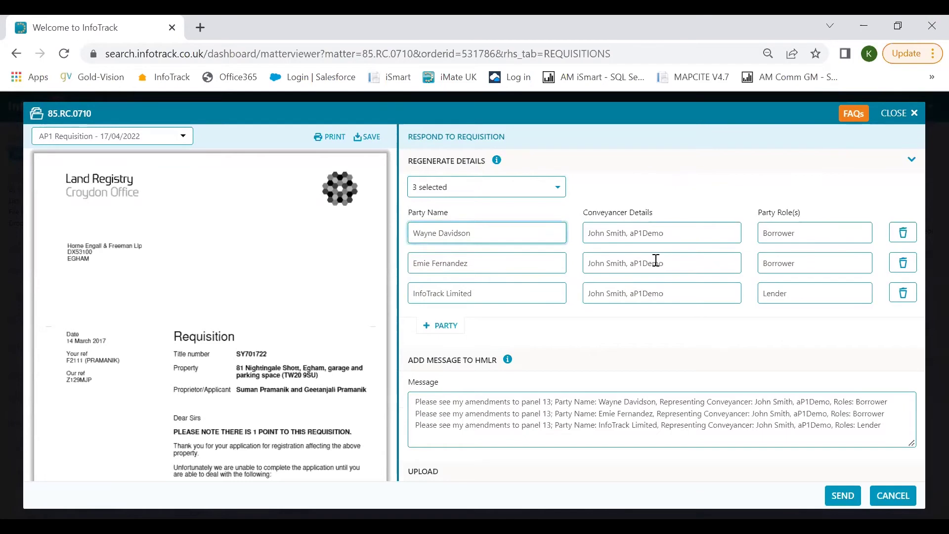
key(BackSpace)
key(BackSpace)
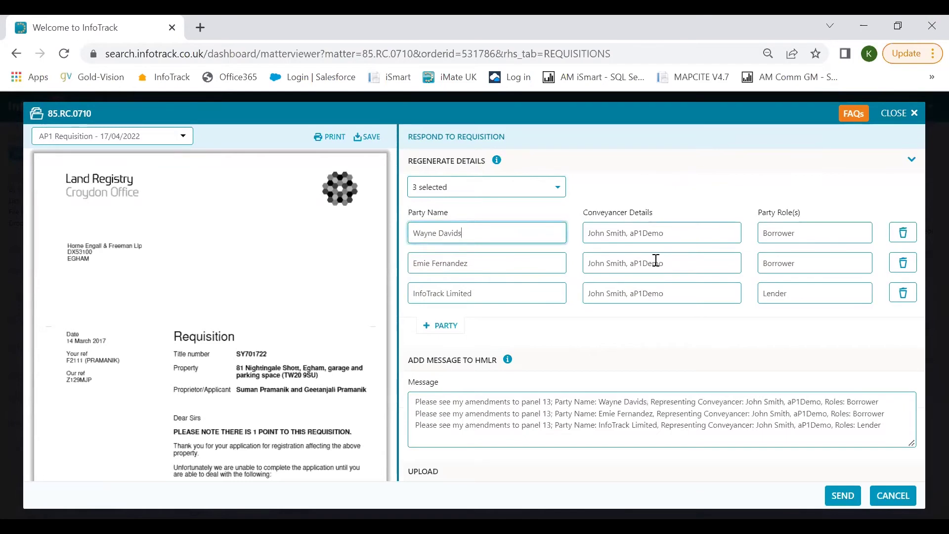
text(on)
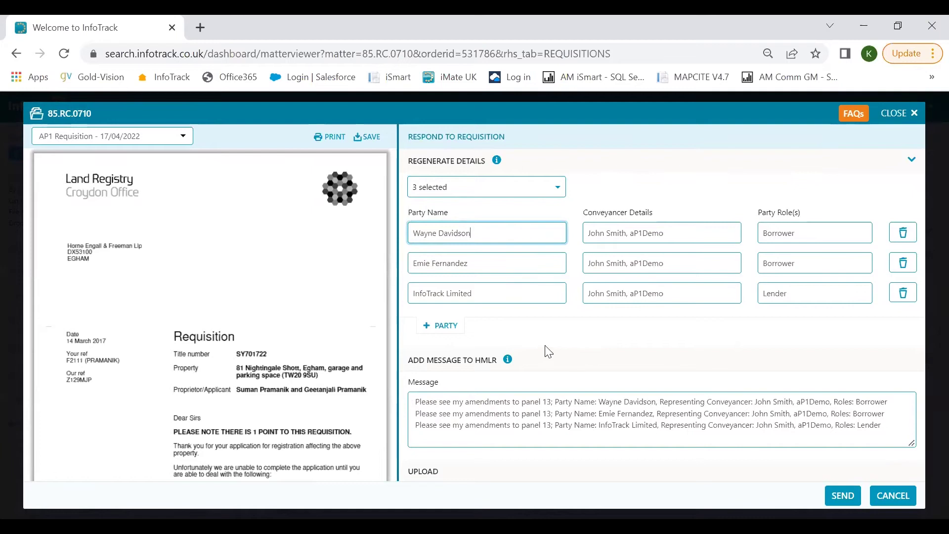
scroll(654, 463, down, 2)
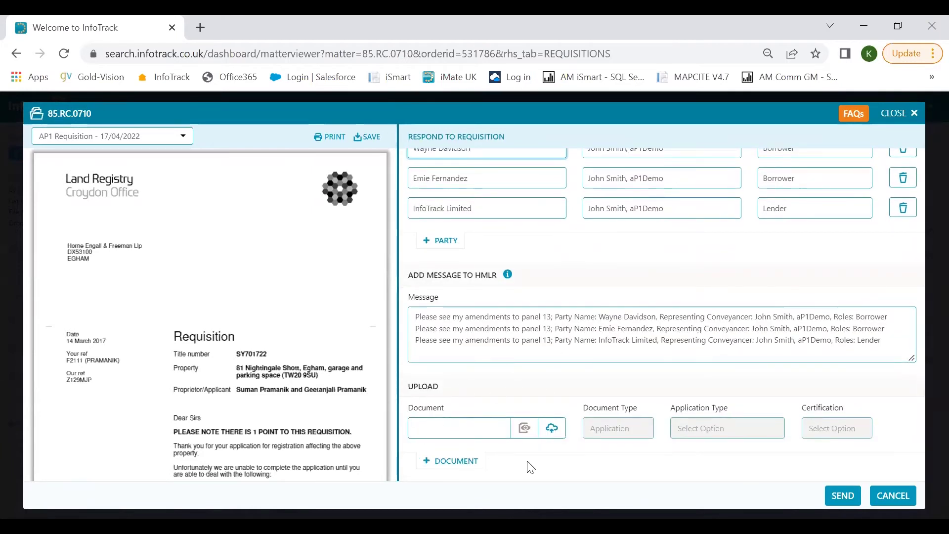
click(893, 343)
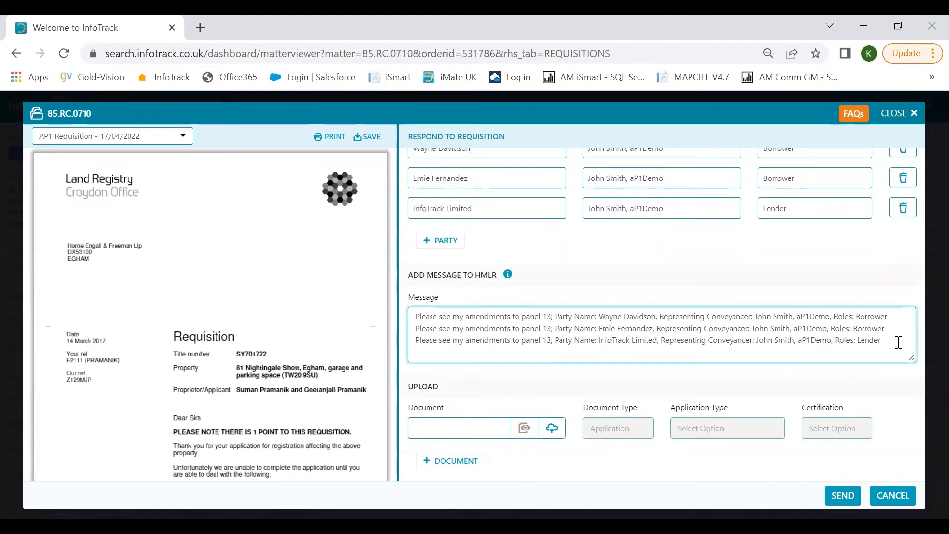
text(te)
key(BackSpace)
Close the response and matter viewer, then show calendar Week 20 (May 2022) from Month view
click(892, 117)
click(904, 114)
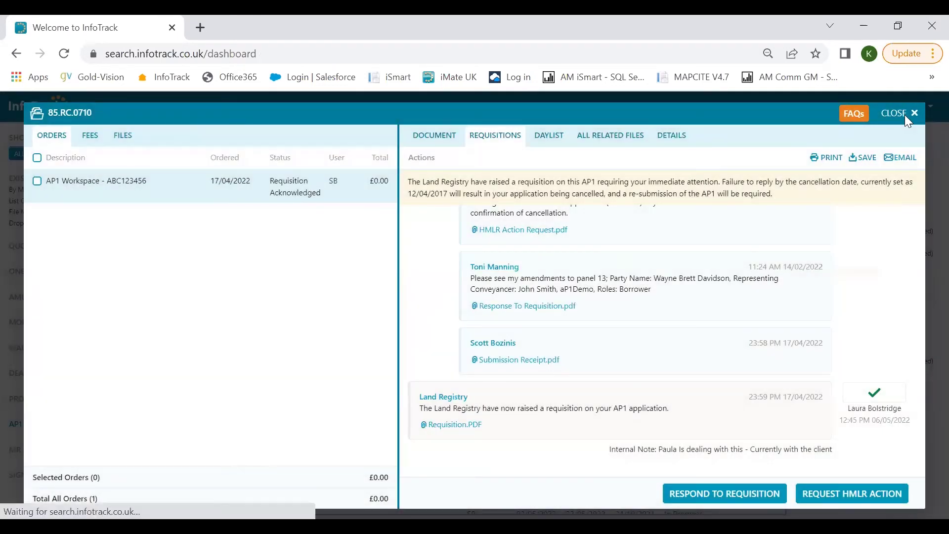
click(839, 202)
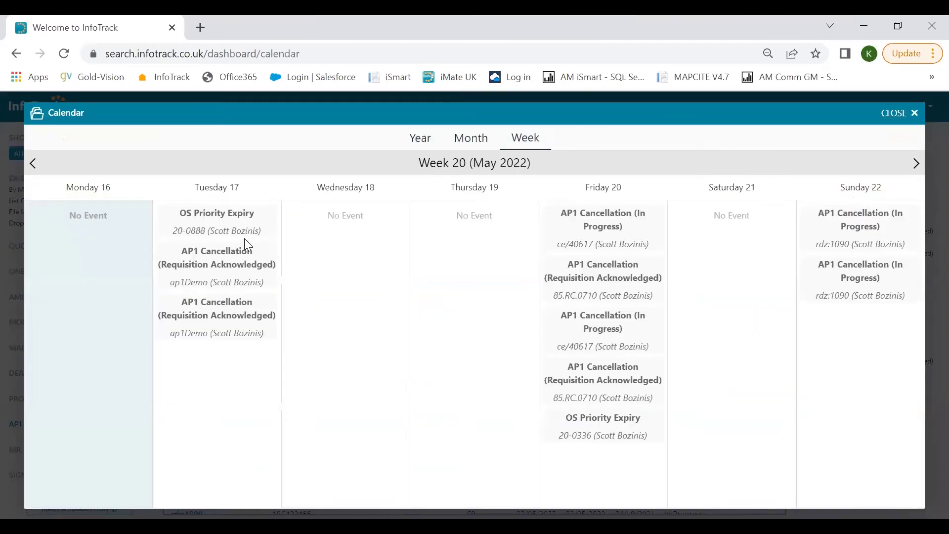
click(467, 141)
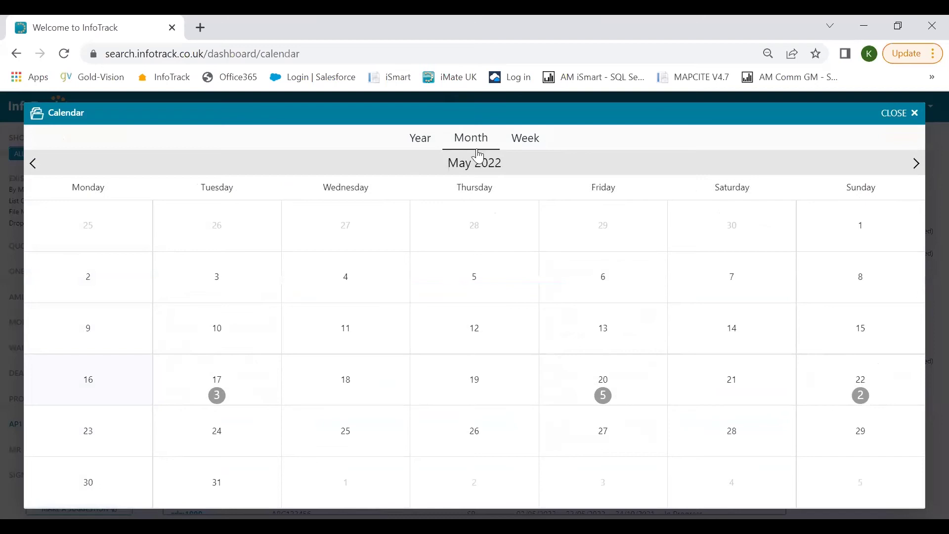
click(602, 395)
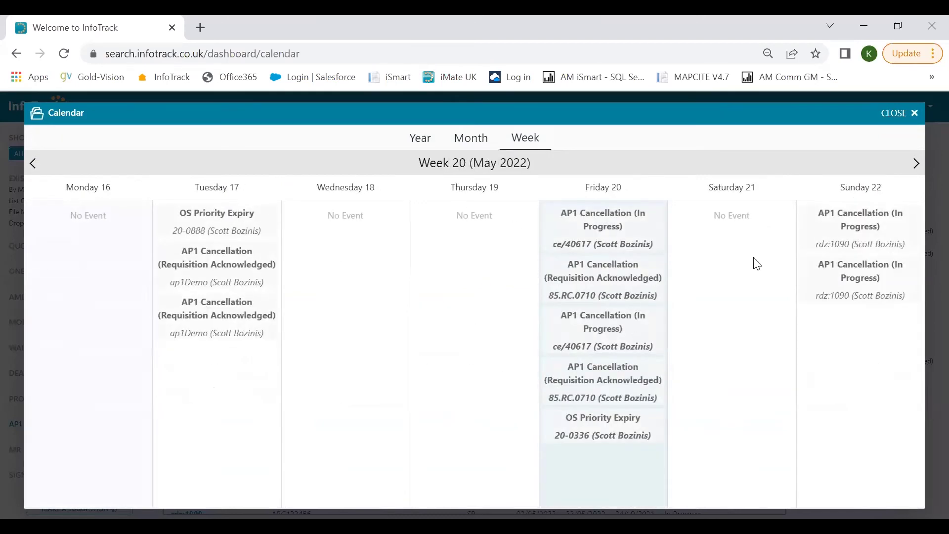
click(887, 111)
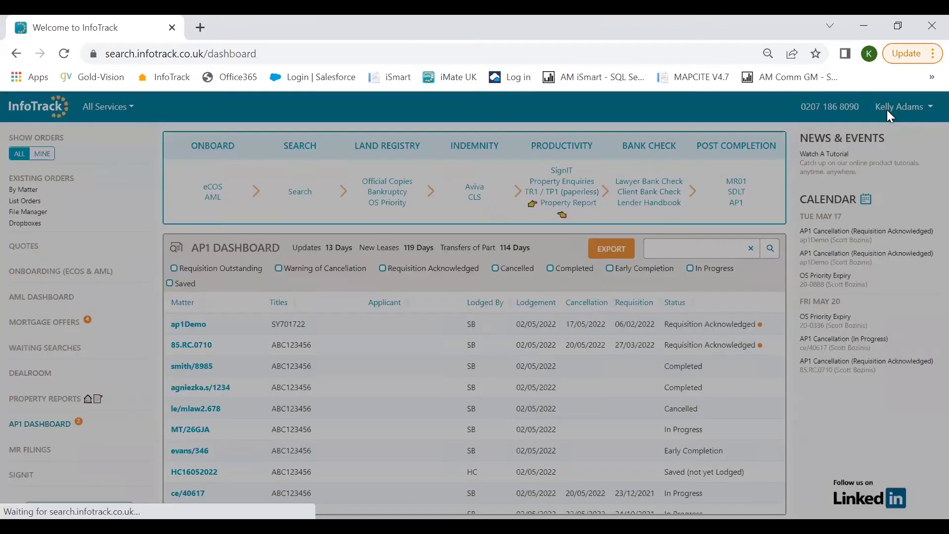